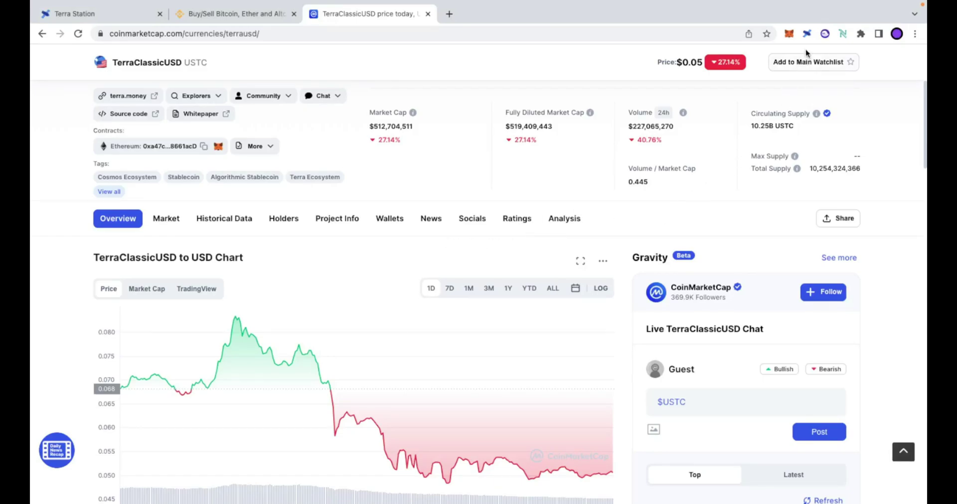
# Step: Check in the Terra Station wallet extension's settings that the classic network is selected
pyautogui.click(807, 34)
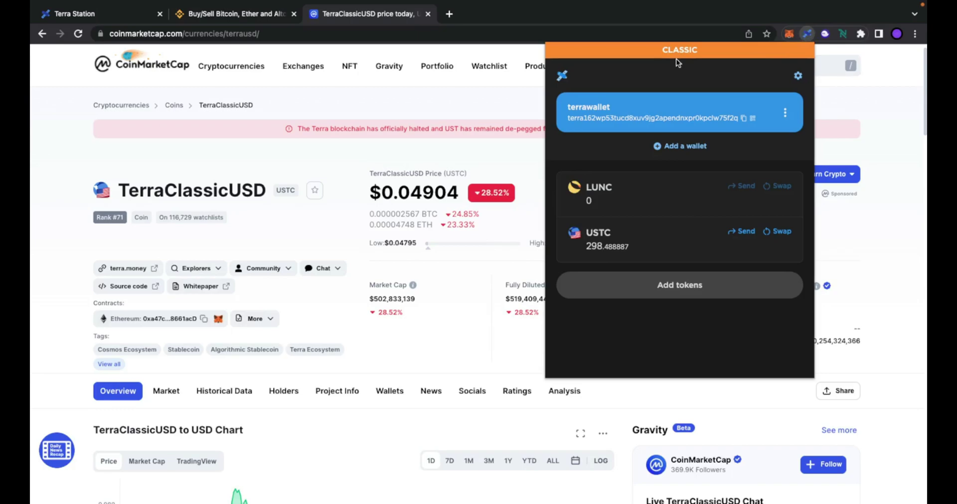
pyautogui.click(798, 76)
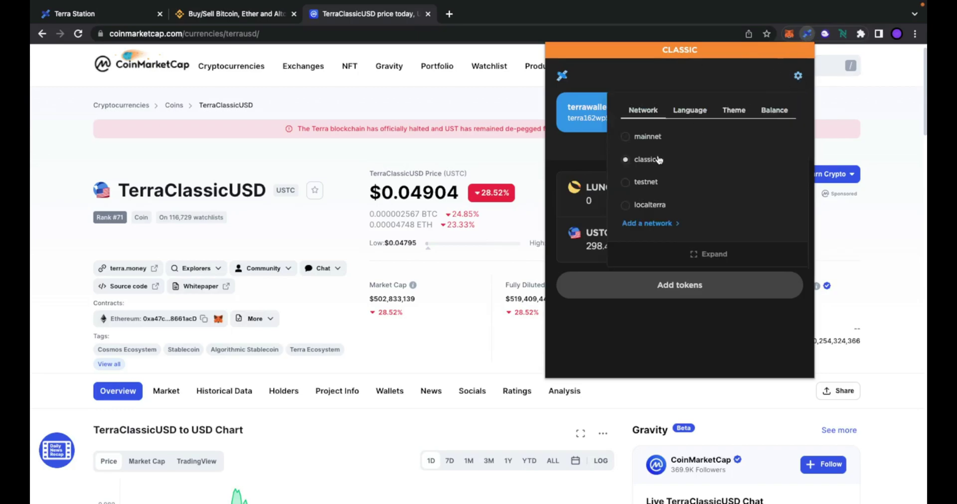
pyautogui.click(656, 72)
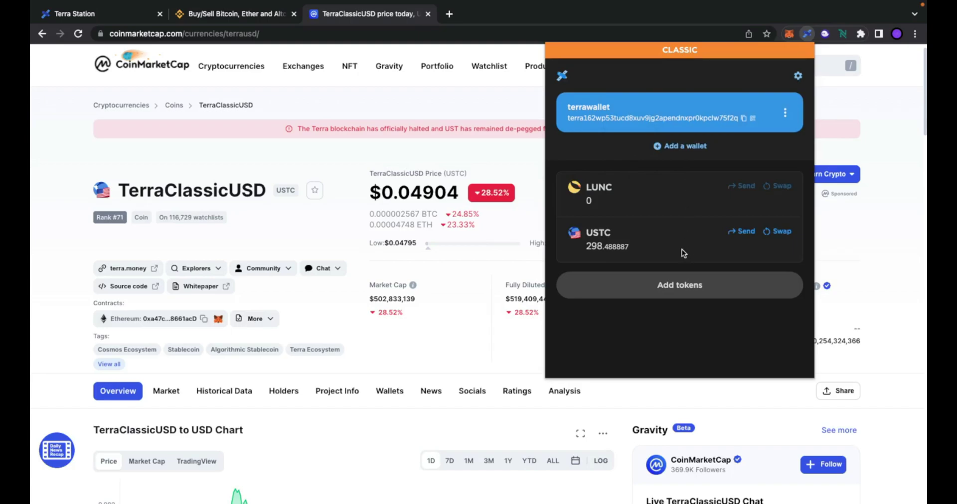
# Step: Set up a swap of the full 298.488887 USTC balance to LUNC in the wallet extension
pyautogui.click(774, 231)
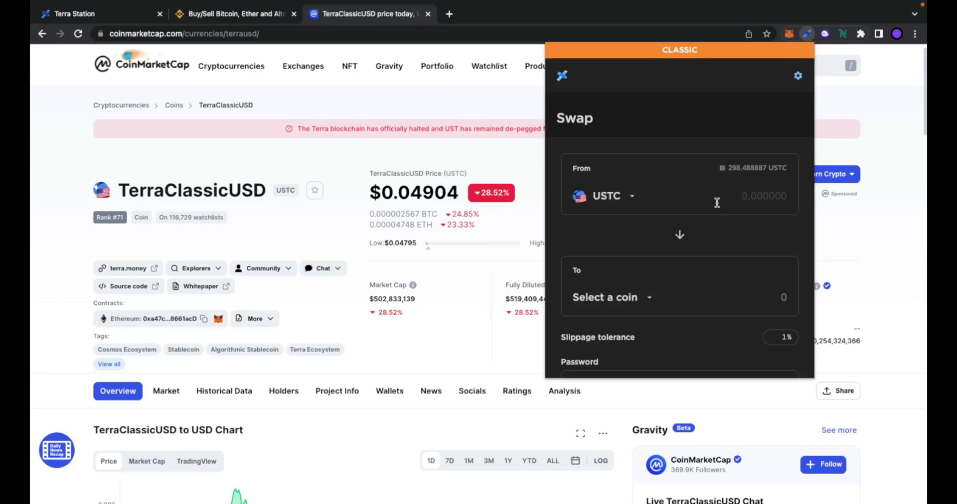
pyautogui.click(746, 173)
pyautogui.scroll(-2, 747, 202)
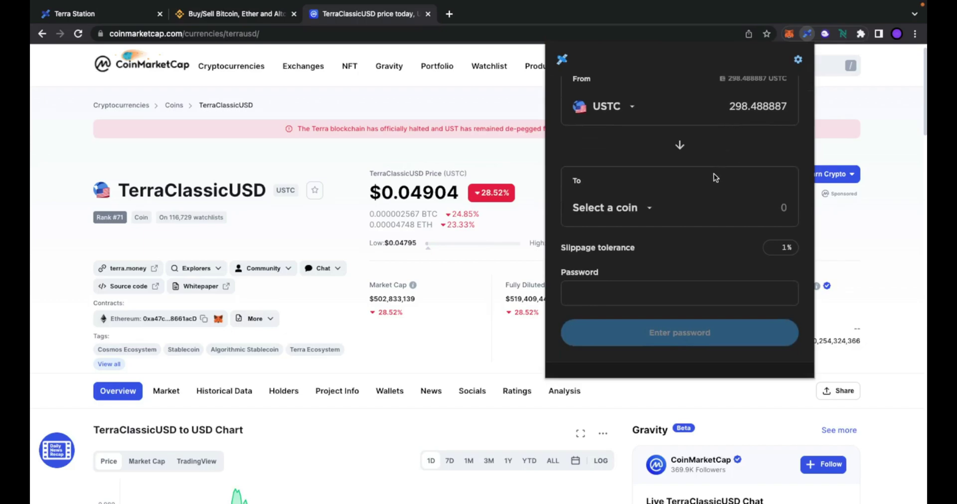
pyautogui.click(620, 213)
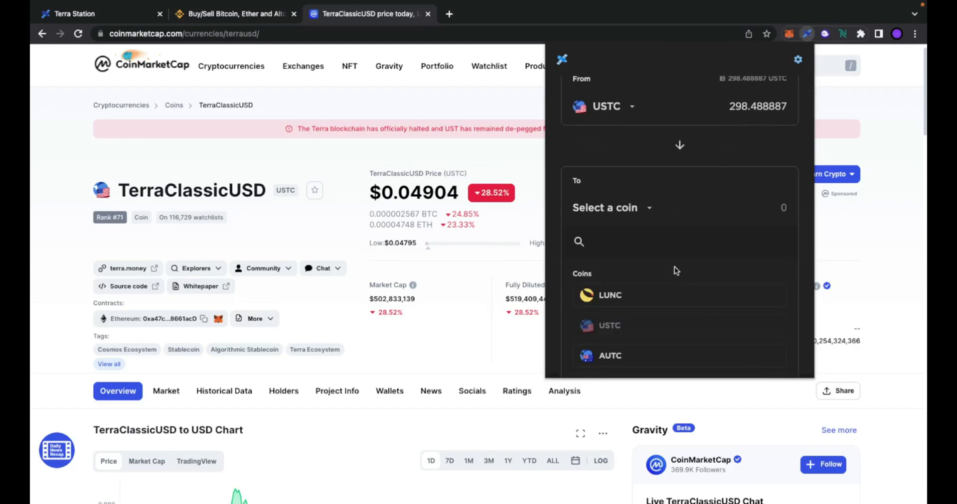
pyautogui.click(609, 295)
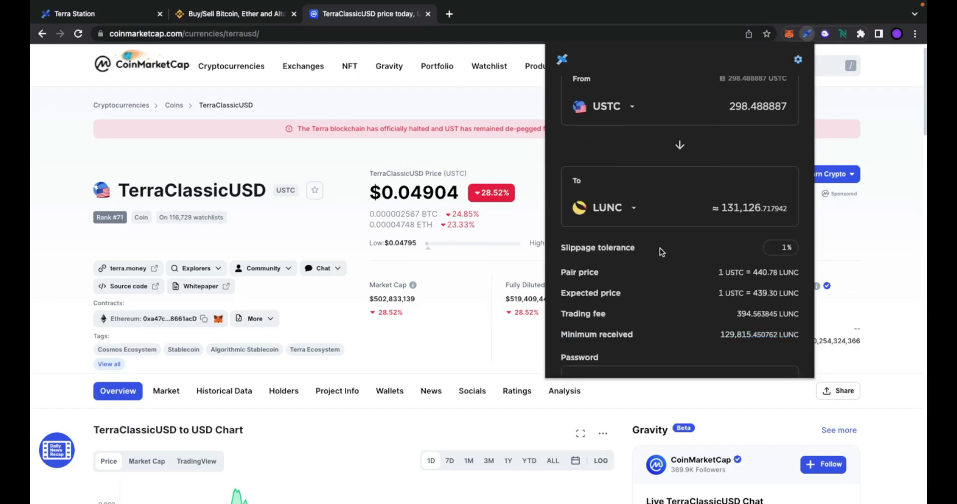
pyautogui.scroll(-3, 660, 248)
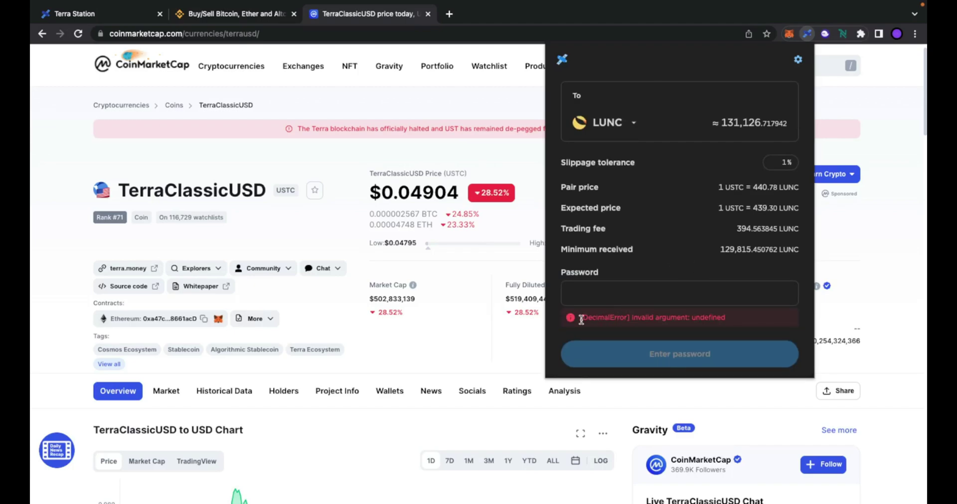
# Step: Enter the wallet password in the extension's swap form
pyautogui.moveTo(582, 319); pyautogui.dragTo(739, 318)
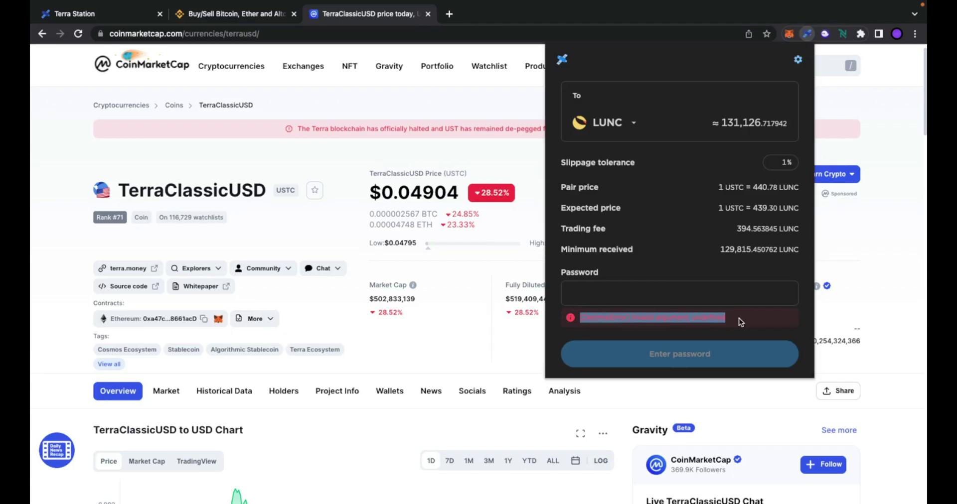
pyautogui.click(661, 330)
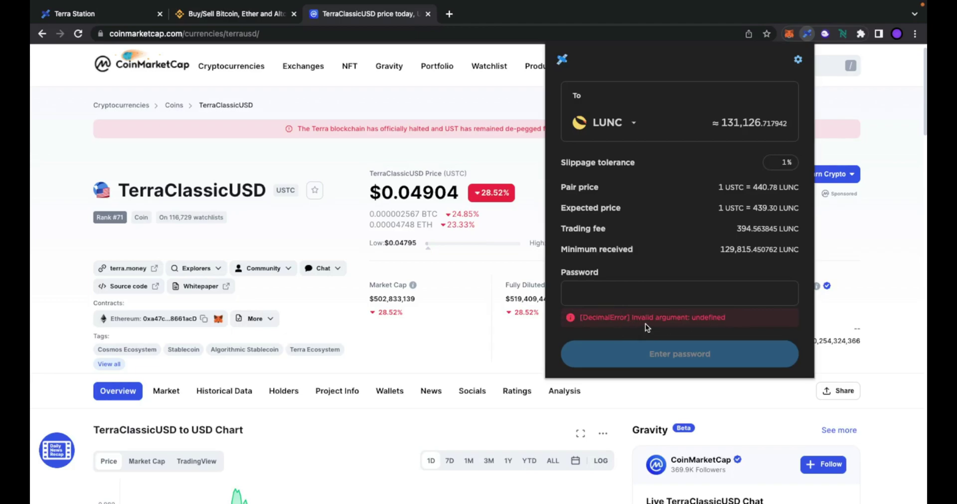
pyautogui.click(622, 296)
pyautogui.write('•••••••••••••')
# Step: Try the extension swap with a slippage tolerance of 20% and Astroport as the swap route
pyautogui.moveTo(787, 164); pyautogui.dragTo(777, 170)
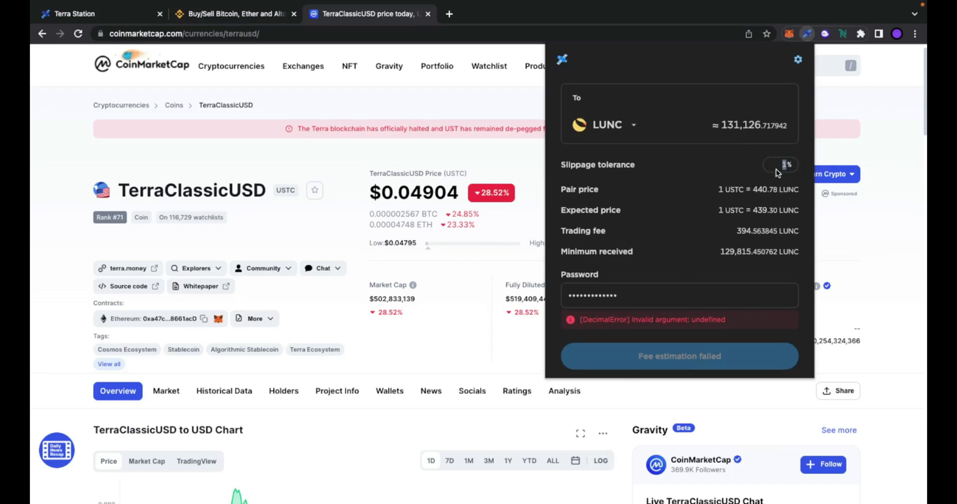
pyautogui.write('20')
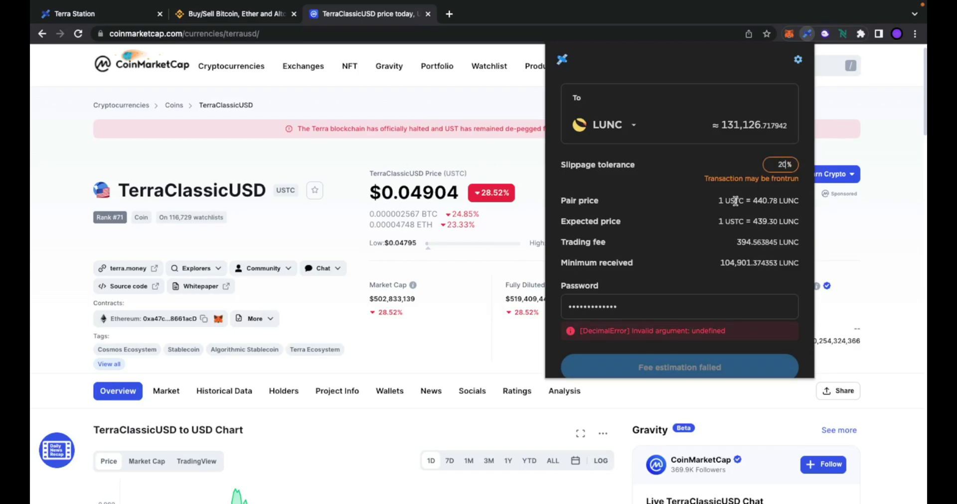
pyautogui.scroll(-1, 684, 311)
pyautogui.scroll(5, 684, 311)
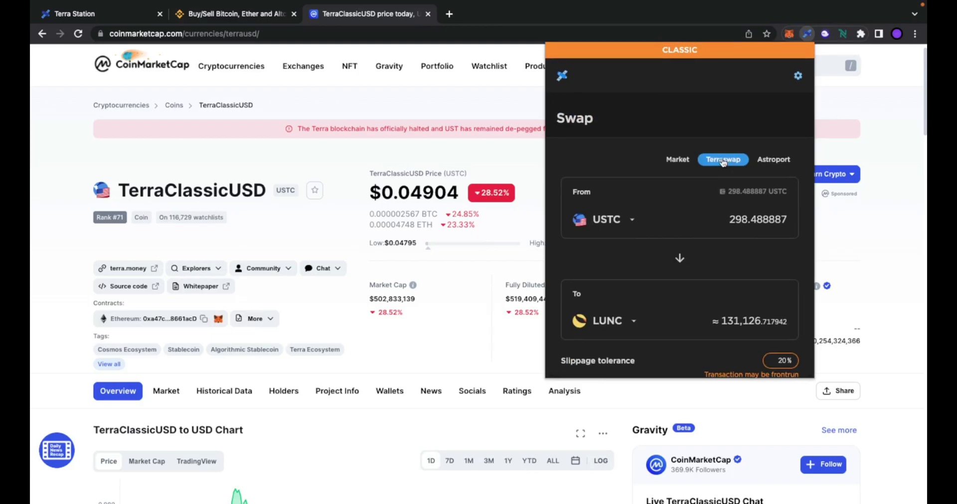
pyautogui.click(766, 160)
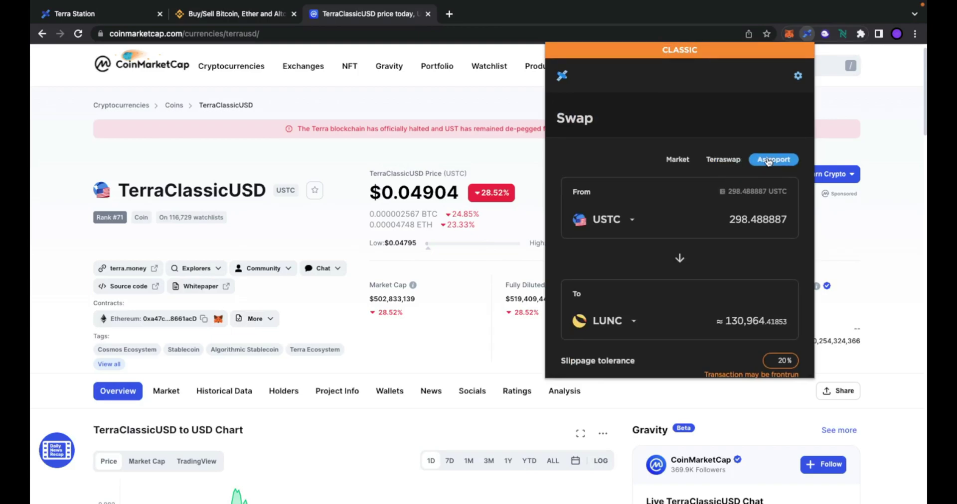
pyautogui.scroll(-5, 697, 222)
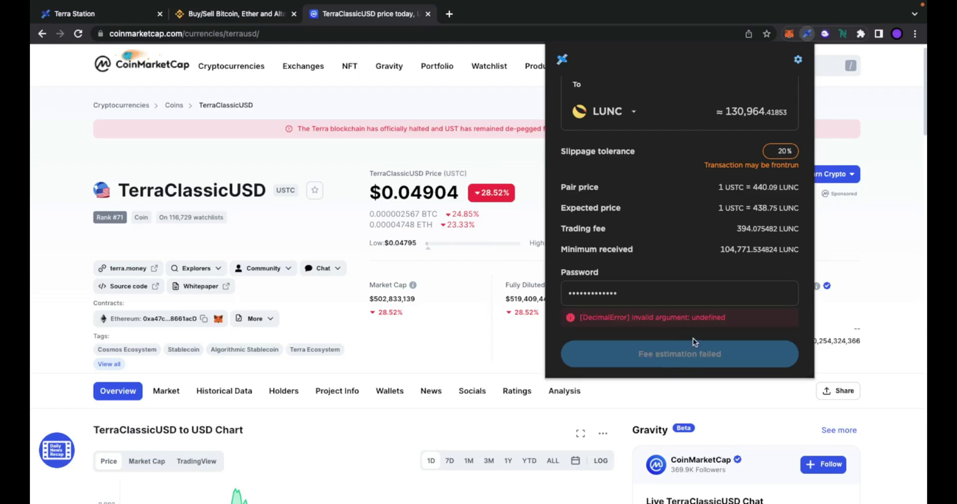
pyautogui.scroll(5, 692, 256)
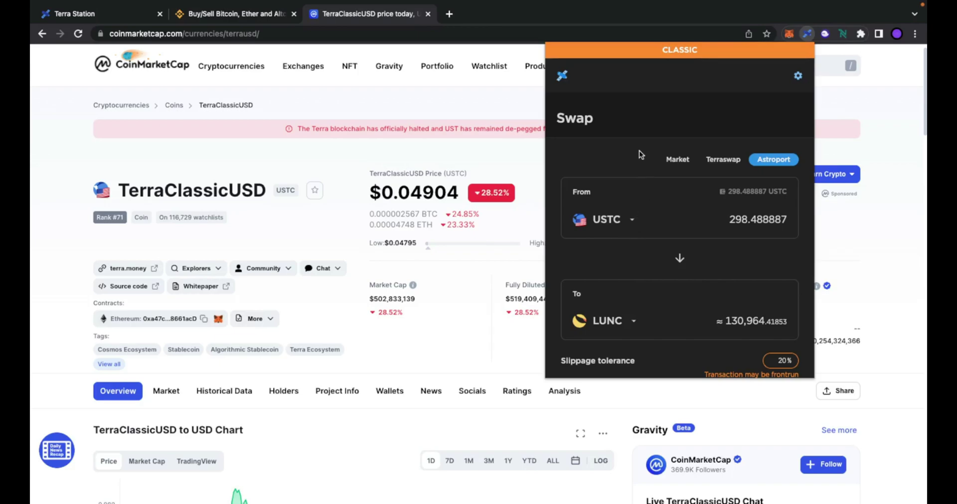
pyautogui.click(525, 97)
# Step: Switch to the Terra Station site and compare its network with the one set in the wallet extension
pyautogui.click(115, 16)
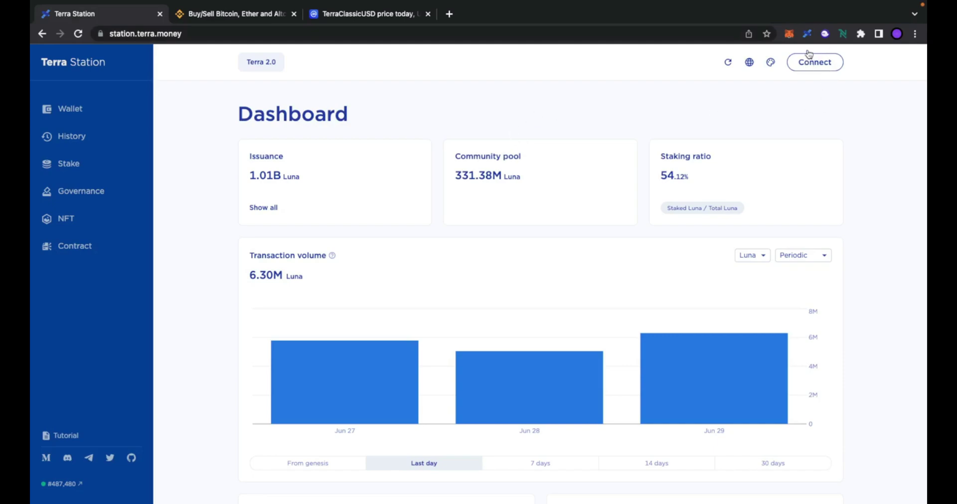
pyautogui.click(807, 35)
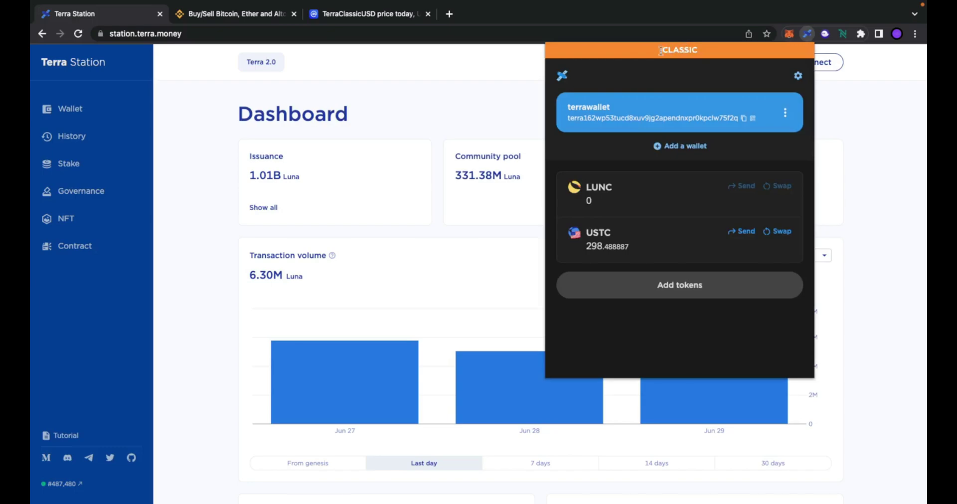
pyautogui.moveTo(662, 50); pyautogui.dragTo(703, 54)
pyautogui.click(260, 91)
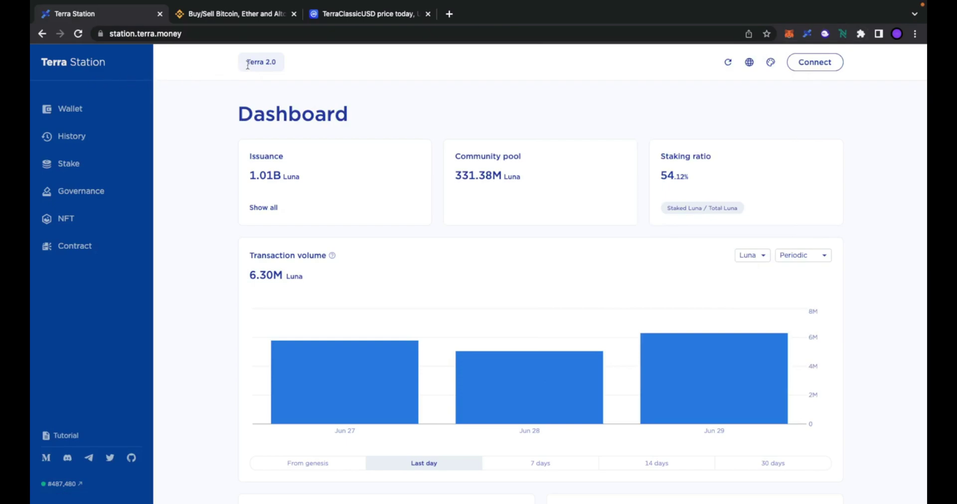
pyautogui.moveTo(248, 64); pyautogui.dragTo(298, 66)
pyautogui.click(224, 66)
# Step: Connect the Terra Station Wallet to the site and check the connected wallet and its network
pyautogui.click(815, 64)
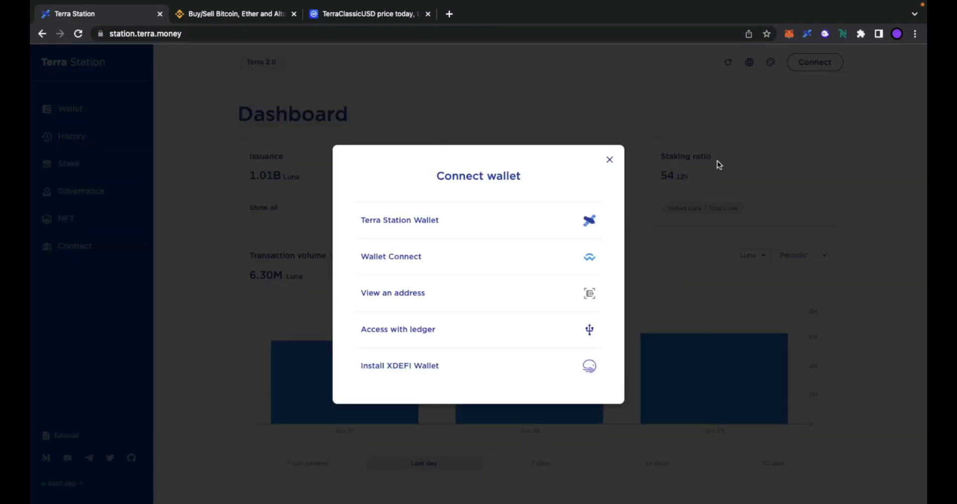
pyautogui.click(428, 222)
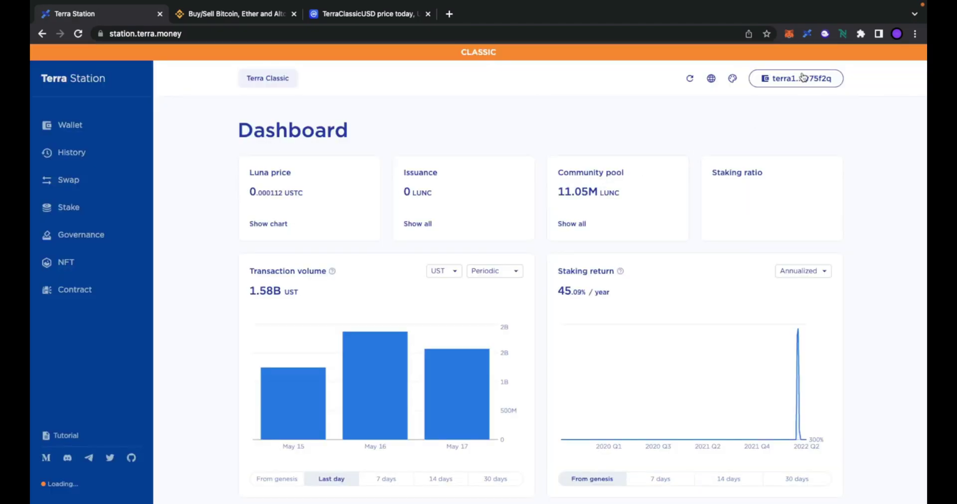
pyautogui.click(802, 78)
pyautogui.click(626, 115)
pyautogui.moveTo(462, 54); pyautogui.dragTo(509, 54)
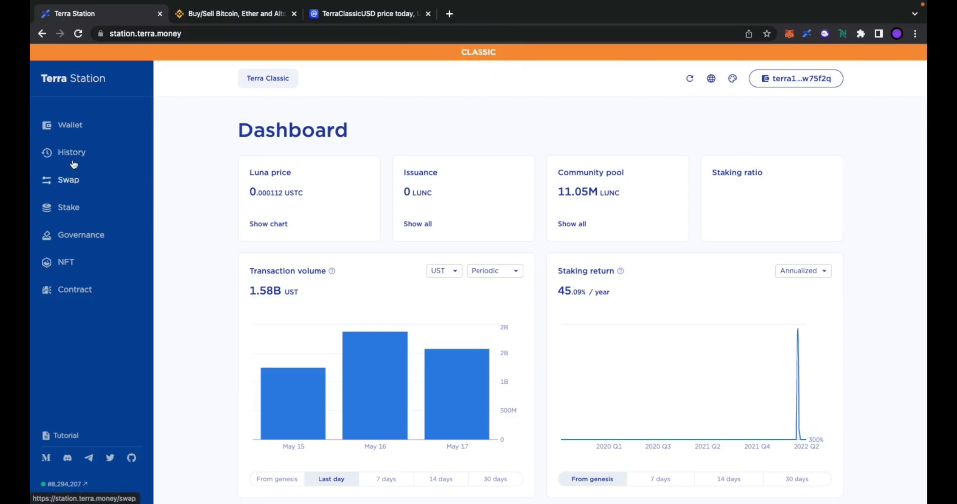
# Step: Set up a swap of the full 298.488887 USTC balance to LUNC on the Terra Station site
pyautogui.click(70, 184)
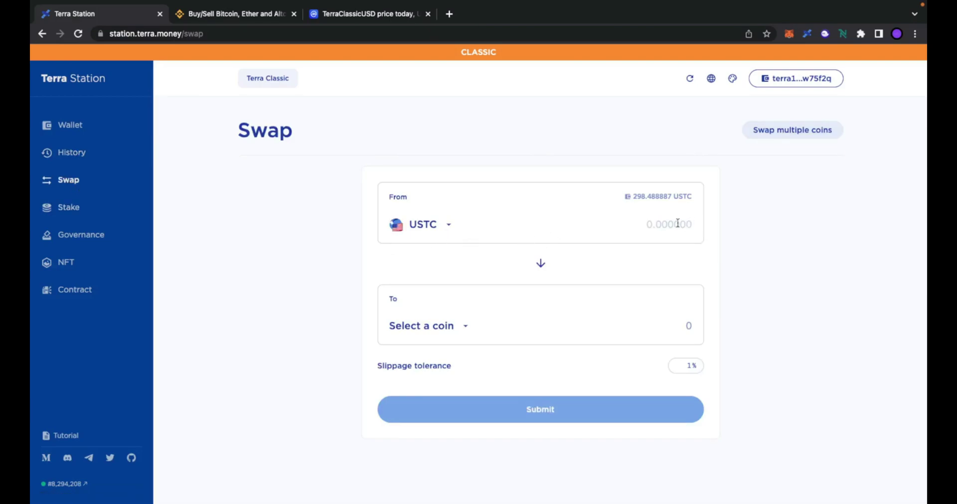
pyautogui.click(656, 198)
pyautogui.click(456, 329)
pyautogui.scroll(-4, 455, 332)
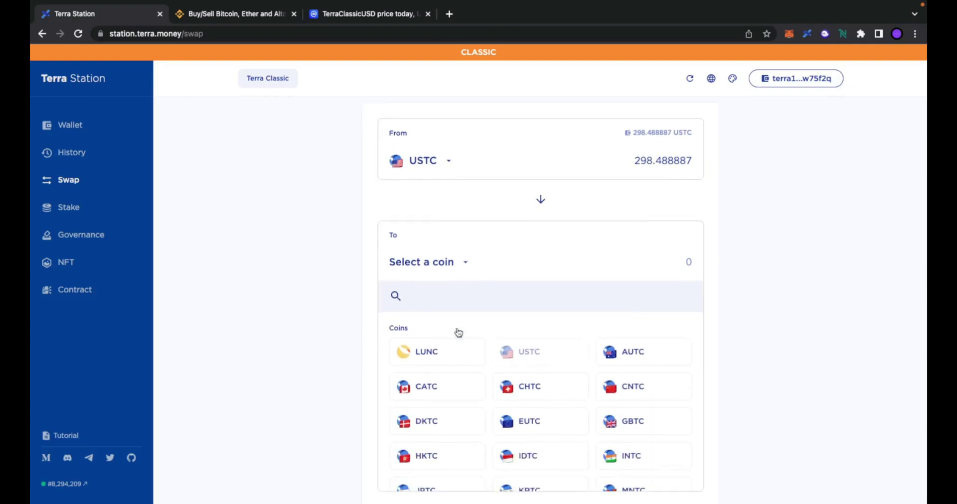
pyautogui.click(439, 314)
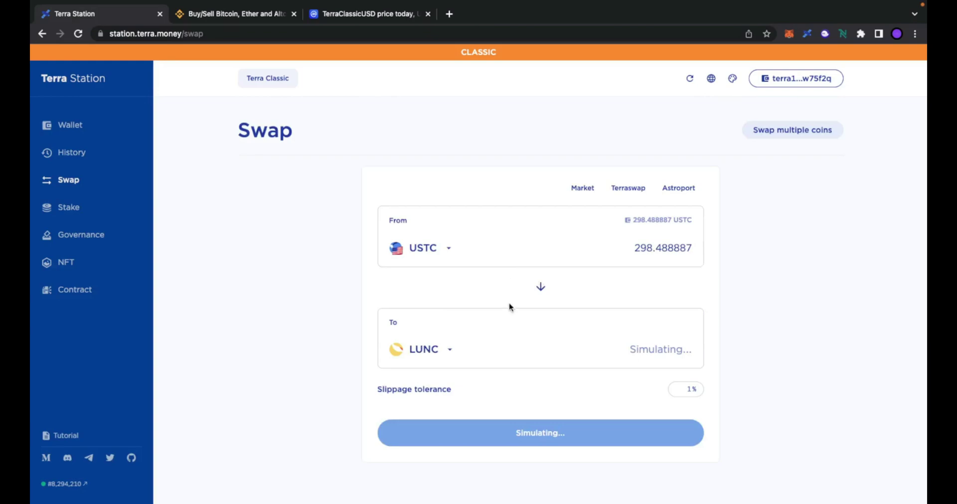
# Step: Try to submit the USTC to LUNC swap through Terraswap
pyautogui.scroll(-3, 609, 376)
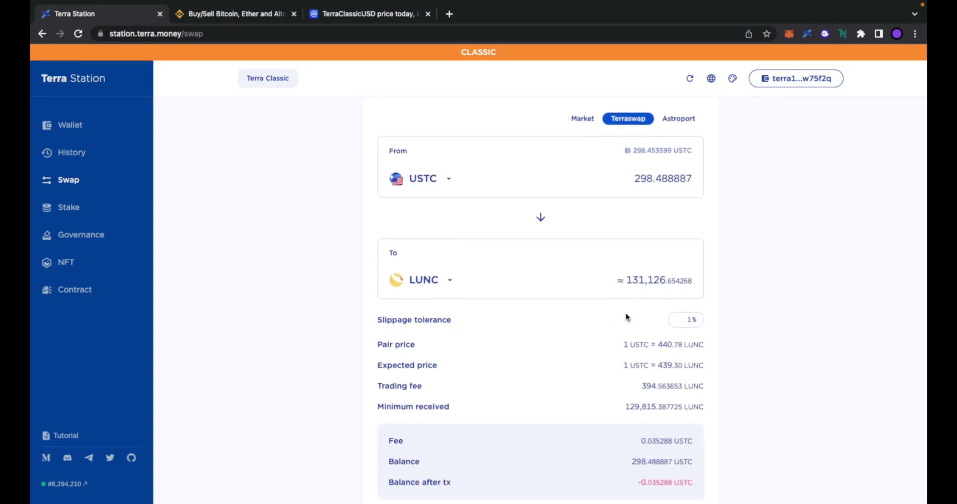
pyautogui.scroll(-2, 625, 315)
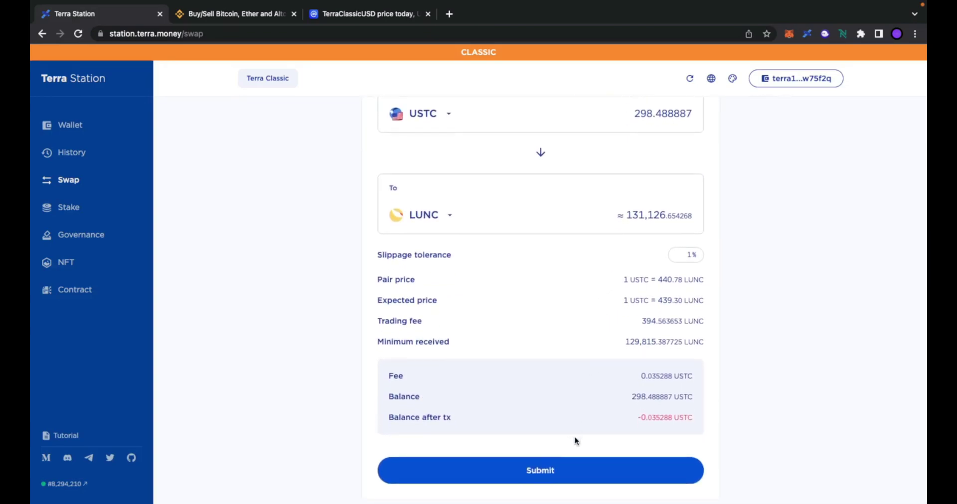
pyautogui.click(553, 473)
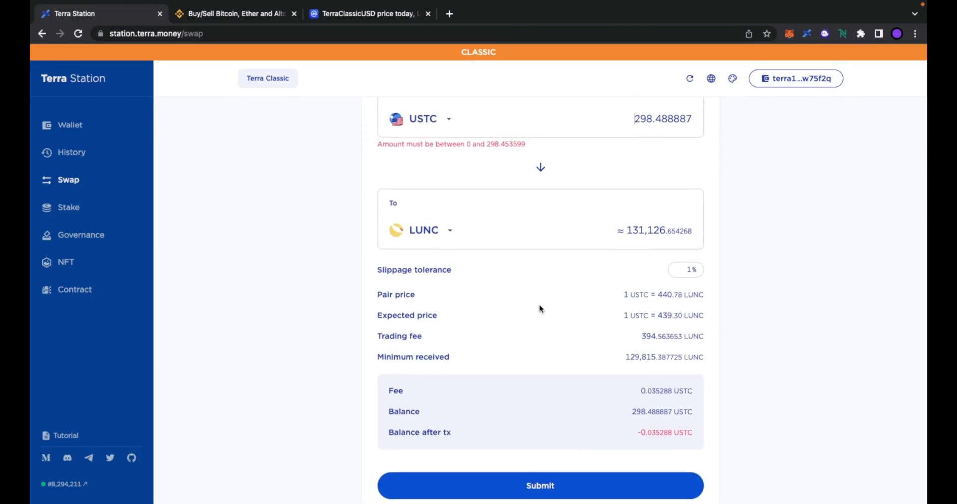
# Step: Set the swap amount to the available 298.453599 USTC and choose Astroport as the swap route
pyautogui.scroll(1, 540, 310)
pyautogui.scroll(1, 417, 178)
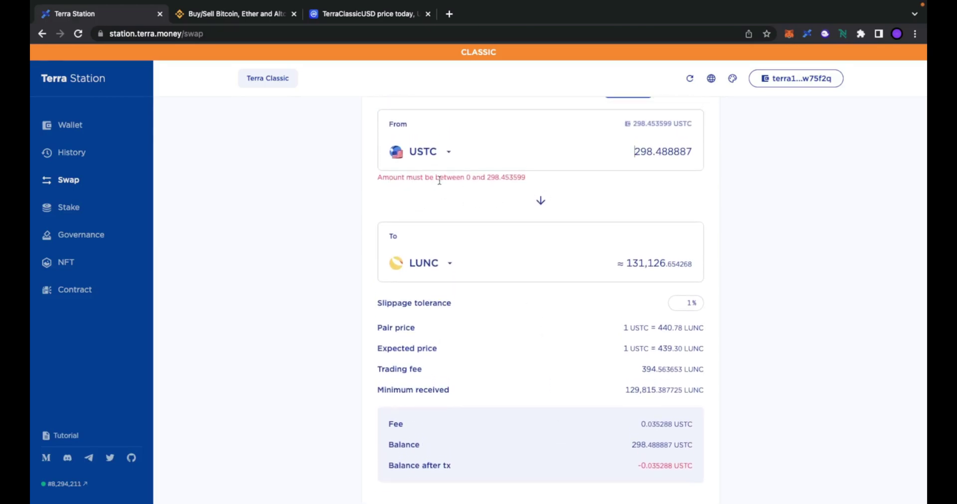
pyautogui.click(657, 125)
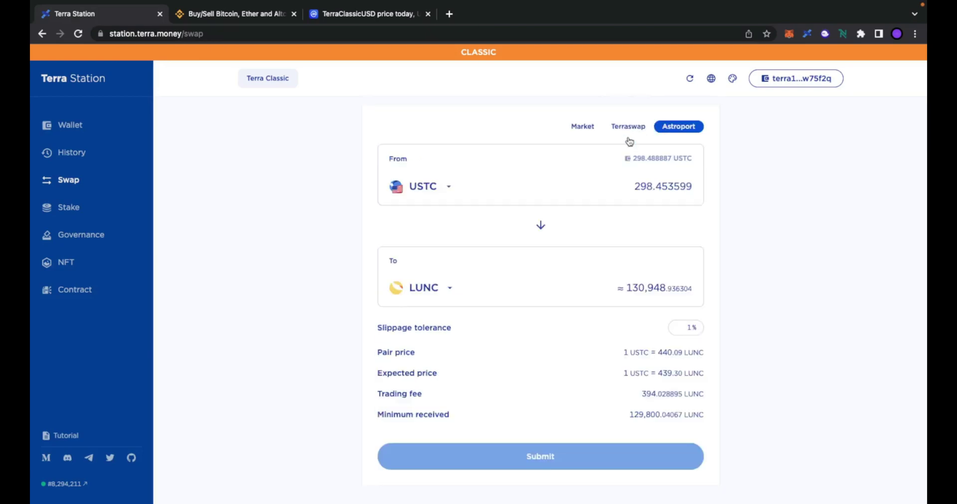
pyautogui.scroll(-1, 619, 179)
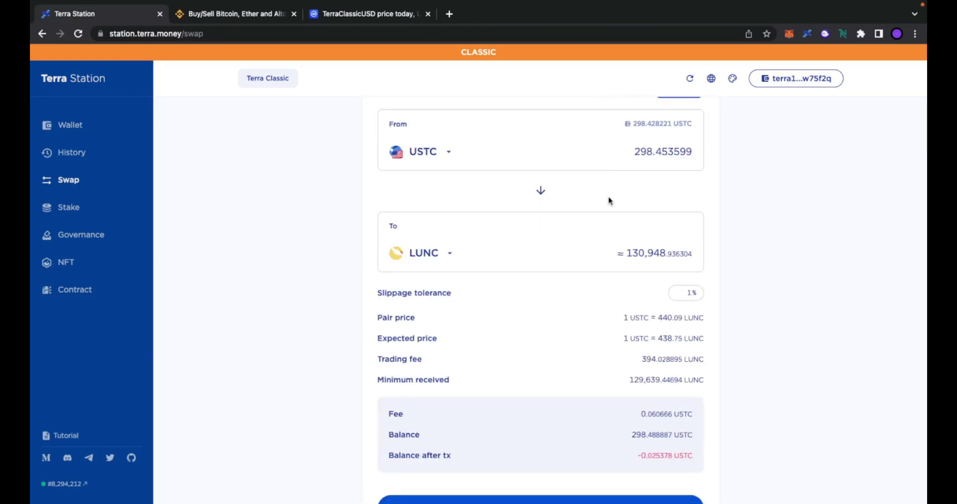
pyautogui.scroll(-1, 592, 252)
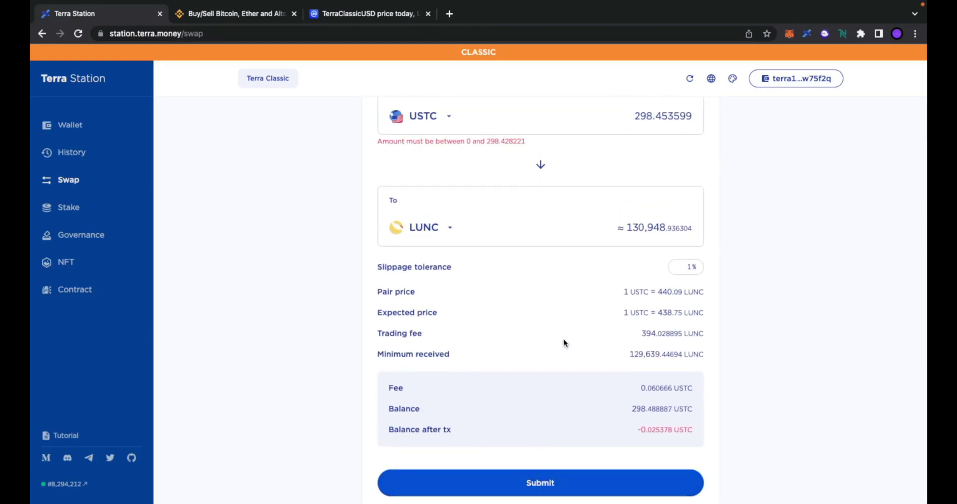
# Step: Set the swap amount to the available 298.428221 USTC and submit the swap to LUNC
pyautogui.scroll(1, 582, 232)
pyautogui.click(654, 107)
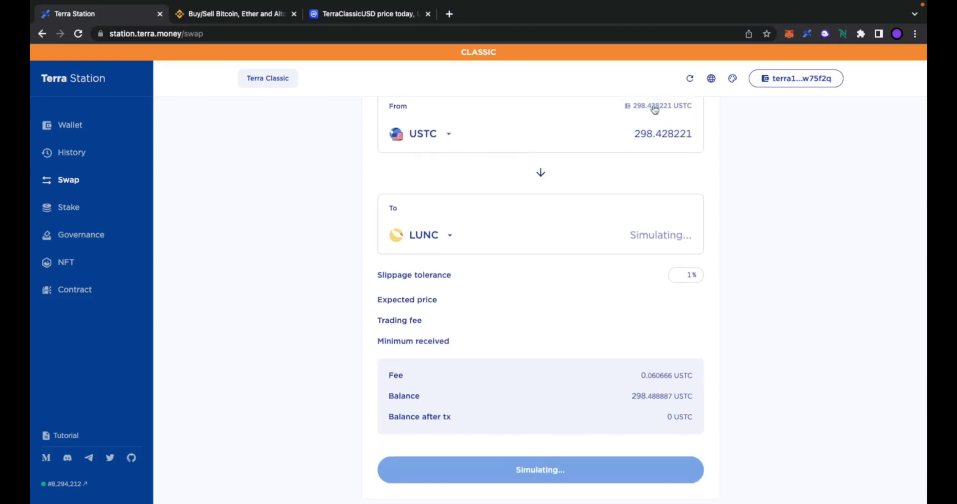
pyautogui.scroll(-1, 555, 476)
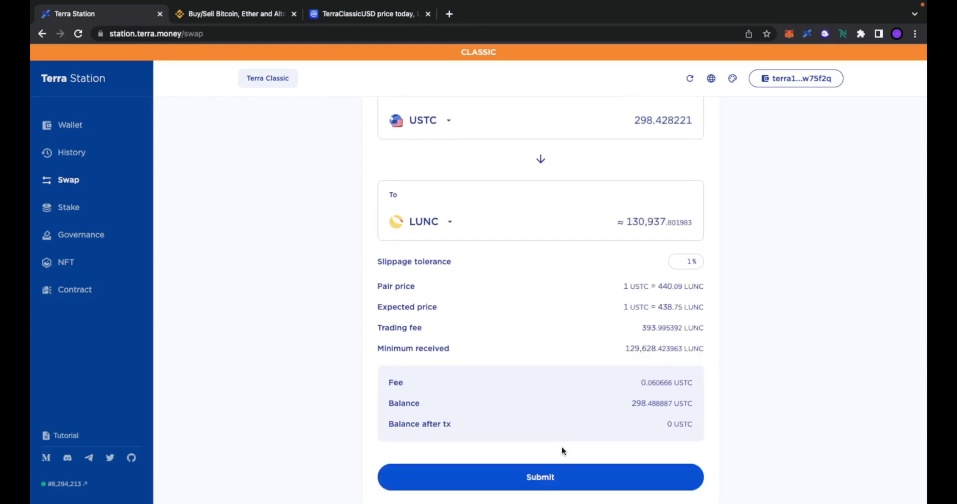
pyautogui.click(550, 478)
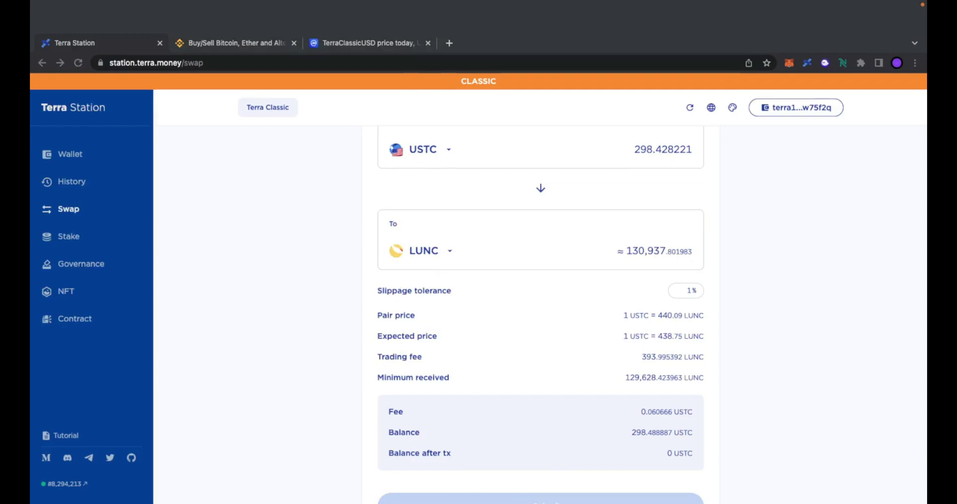
# Step: Try to post the Astroport swap of 298.428221 USTC to LUNC from the wallet's confirmation window
pyautogui.moveTo(626, 185); pyautogui.dragTo(524, 112)
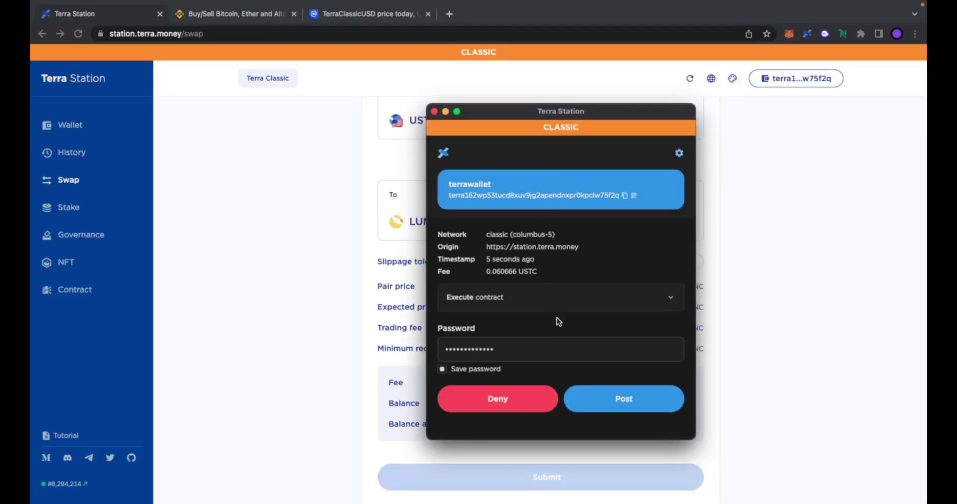
pyautogui.click(625, 405)
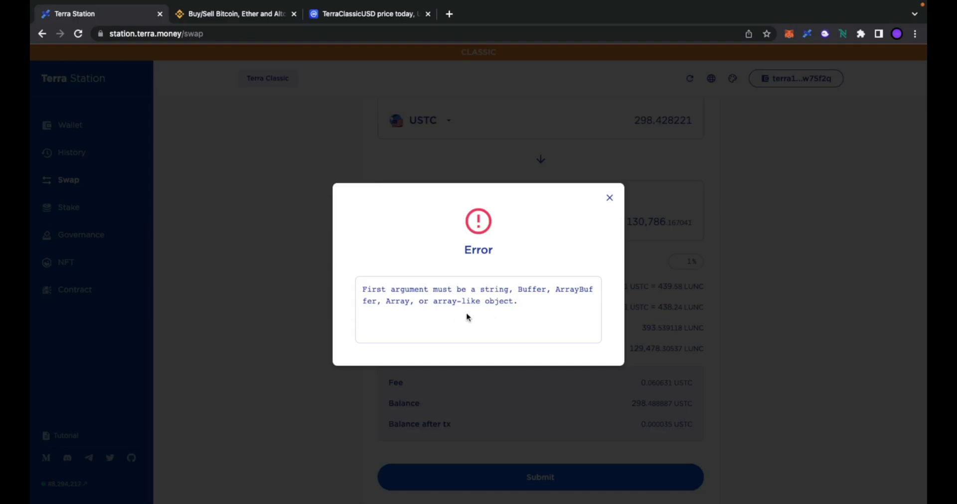
pyautogui.click(609, 198)
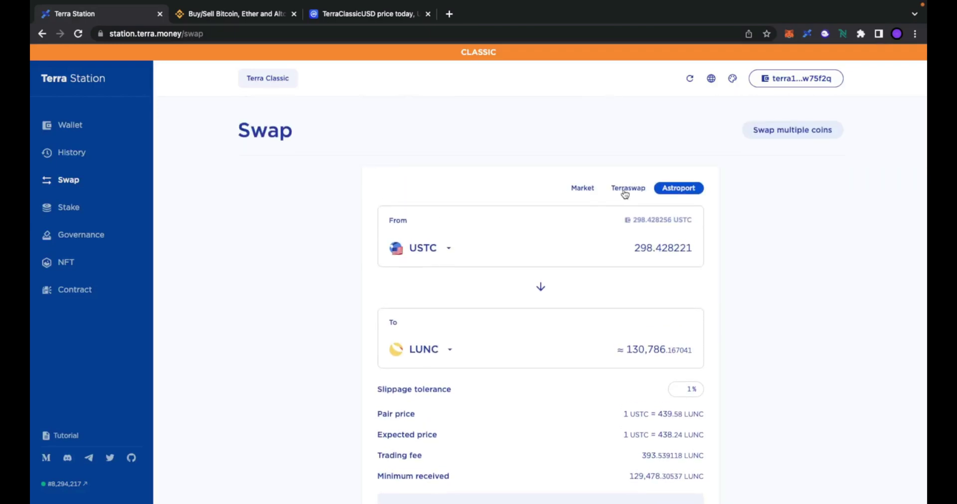
# Step: Switch the swap route to Terraswap and try to submit and post the 298.428221 USTC swap to LUNC
pyautogui.click(625, 191)
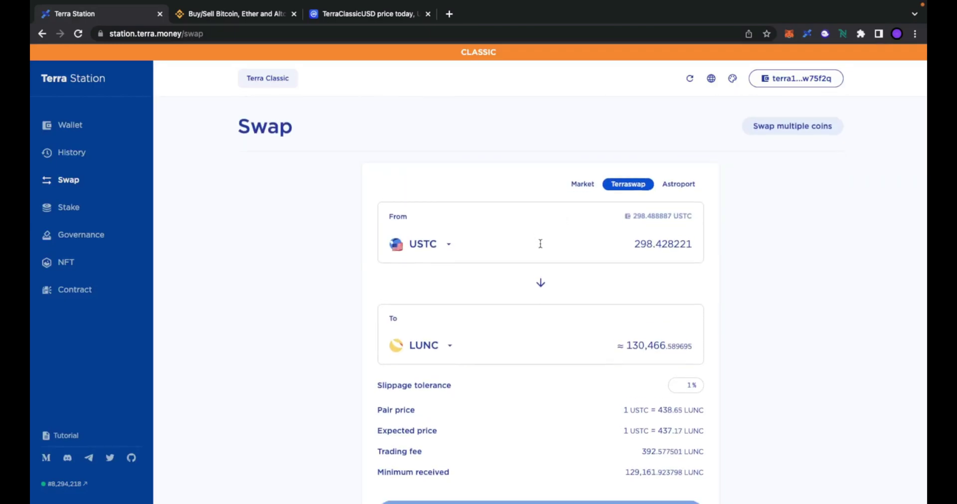
pyautogui.scroll(-1, 539, 247)
pyautogui.scroll(-2, 553, 381)
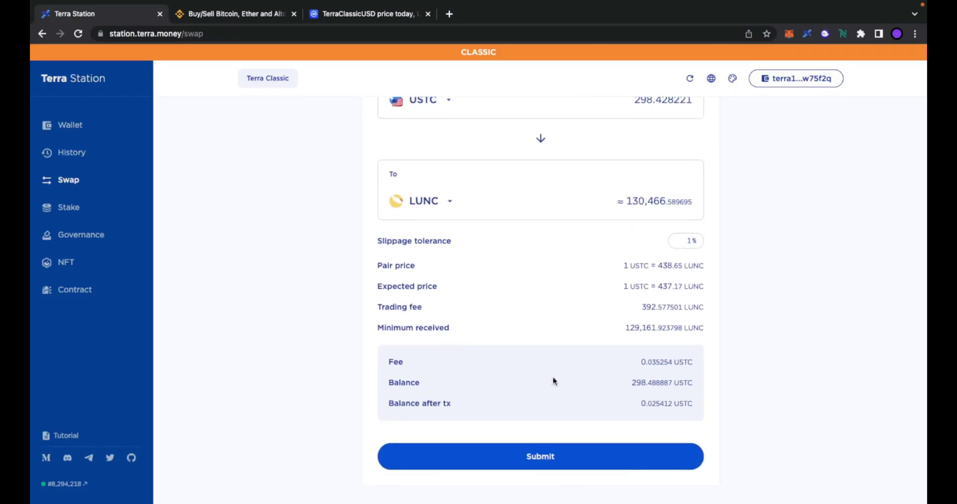
pyautogui.click(548, 455)
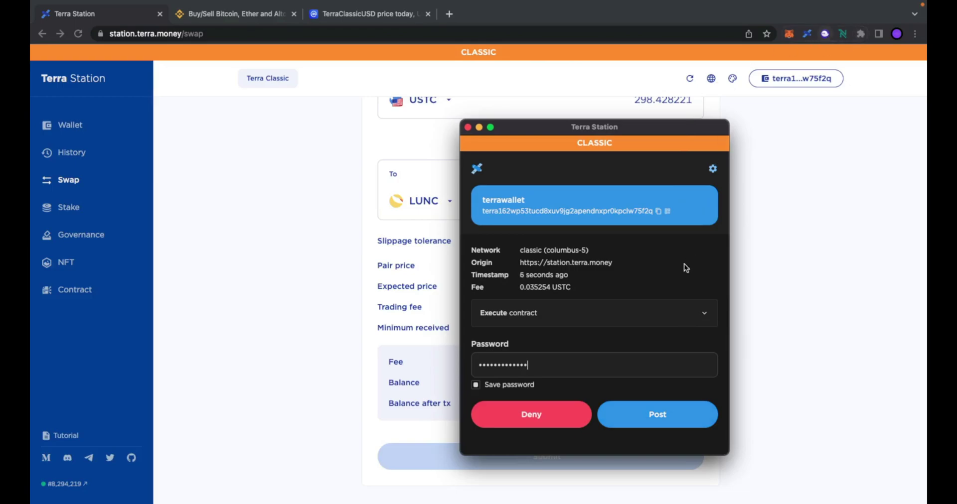
pyautogui.moveTo(617, 133); pyautogui.dragTo(579, 114)
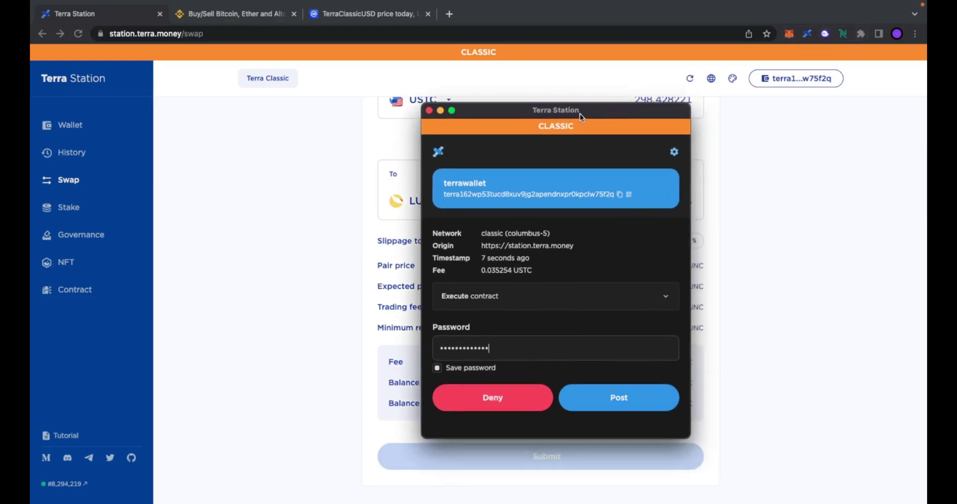
pyautogui.click(611, 402)
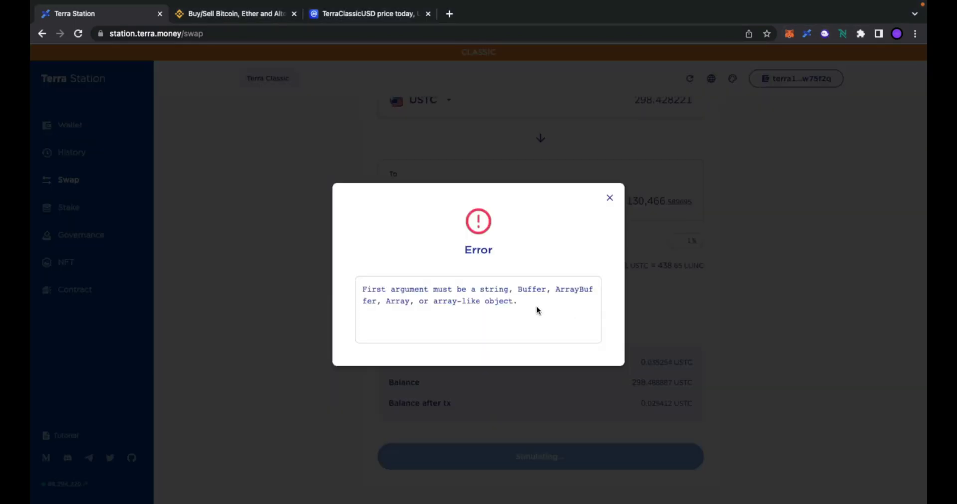
pyautogui.click(609, 198)
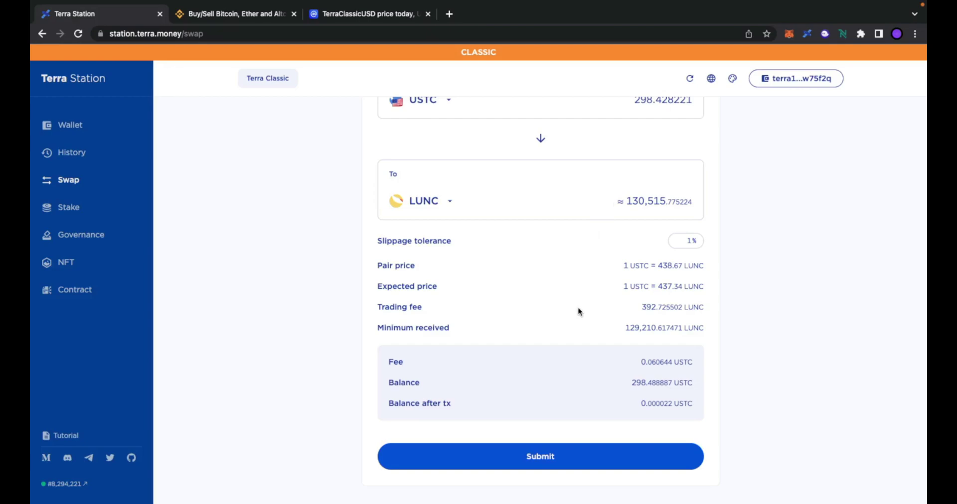
pyautogui.scroll(1, 494, 273)
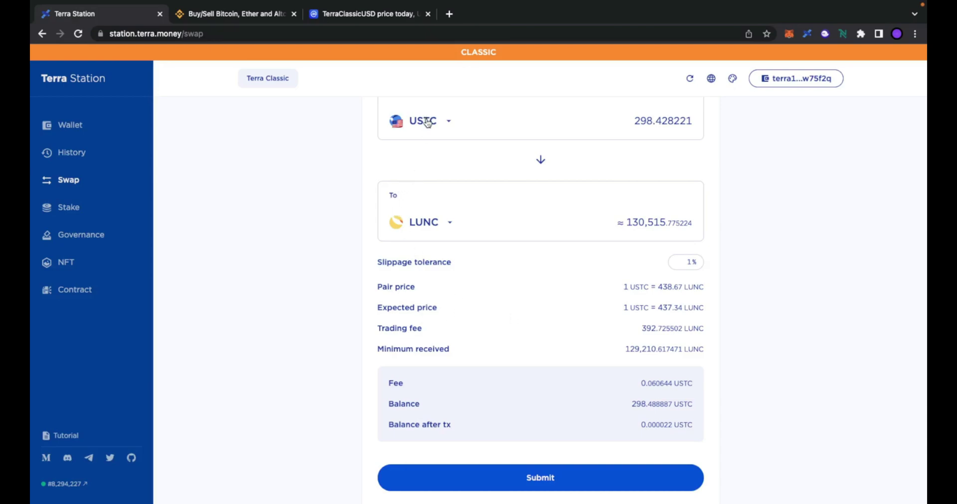
pyautogui.scroll(1, 428, 125)
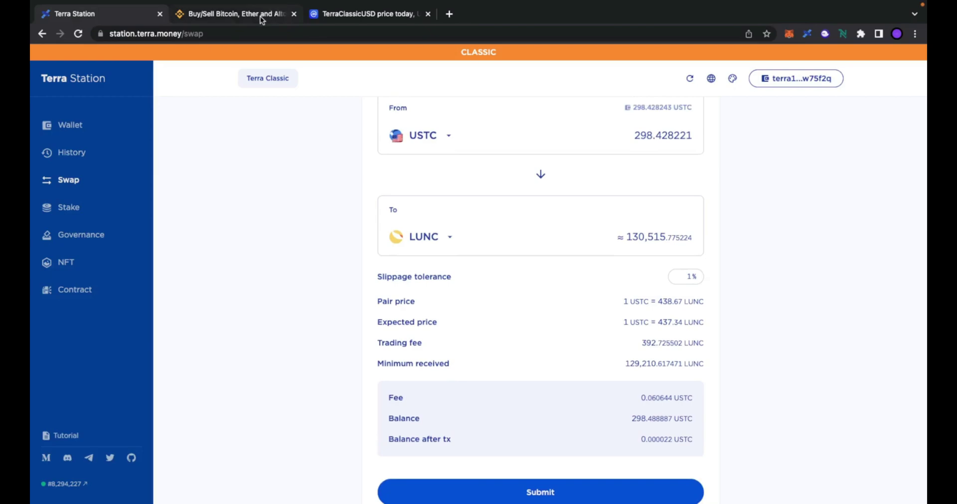
pyautogui.click(259, 19)
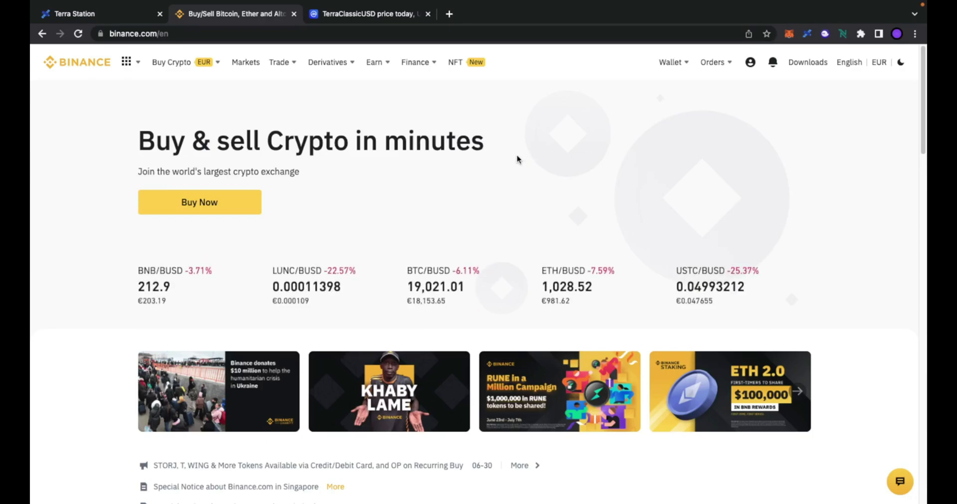
pyautogui.click(128, 16)
pyautogui.click(235, 20)
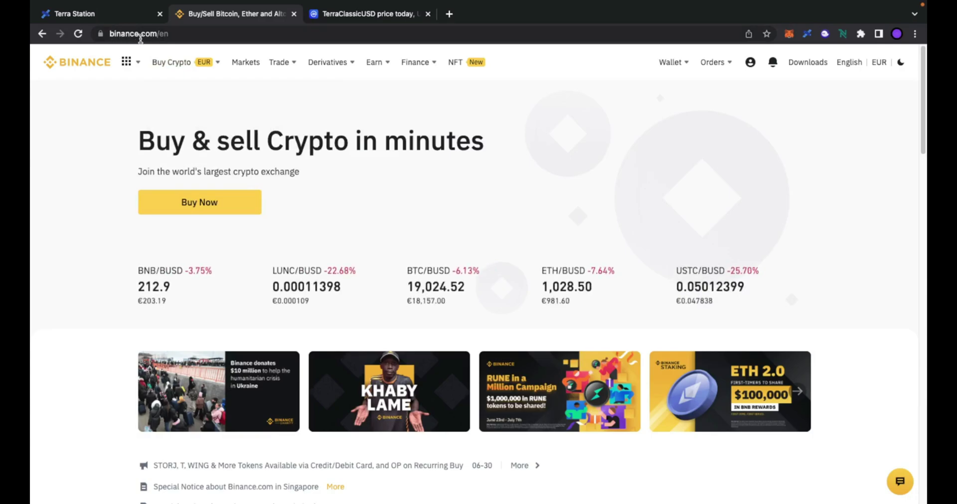
pyautogui.click(122, 21)
pyautogui.scroll(-1, 451, 222)
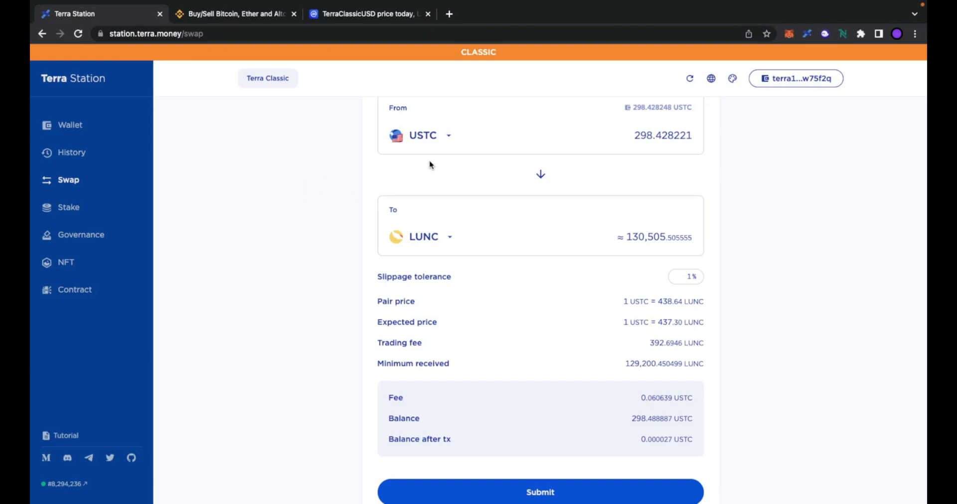
pyautogui.scroll(1, 500, 169)
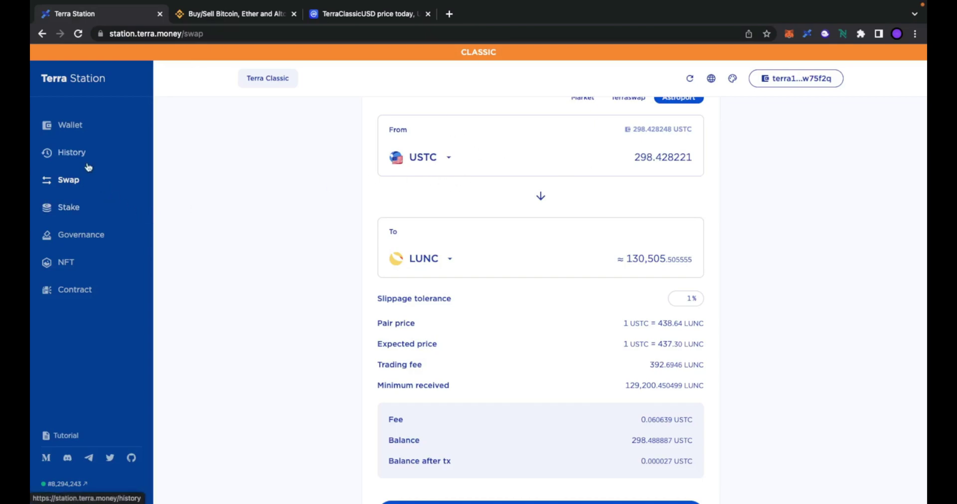
# Step: Show the wallet's coin balances in Terra Station, and open the crypto deposit page of the Fiat and Spot wallet on Binance
pyautogui.click(79, 132)
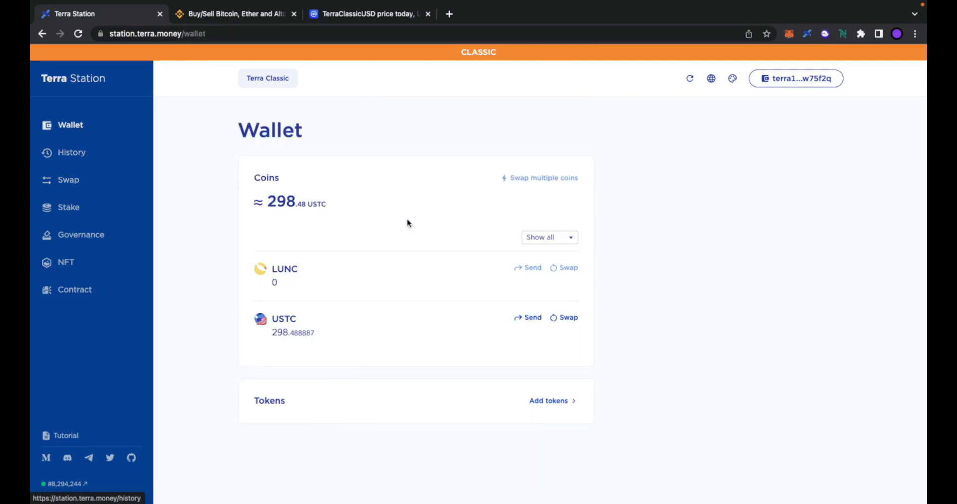
pyautogui.click(227, 15)
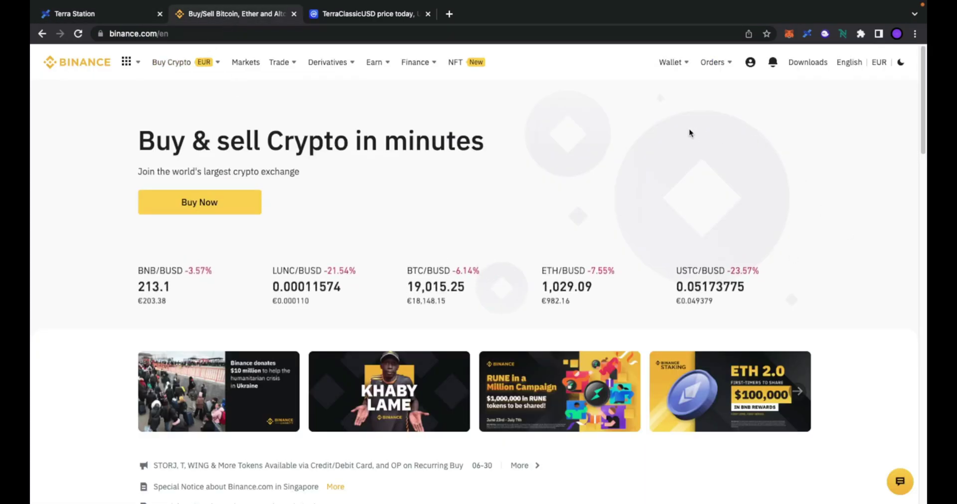
pyautogui.moveTo(669, 59)
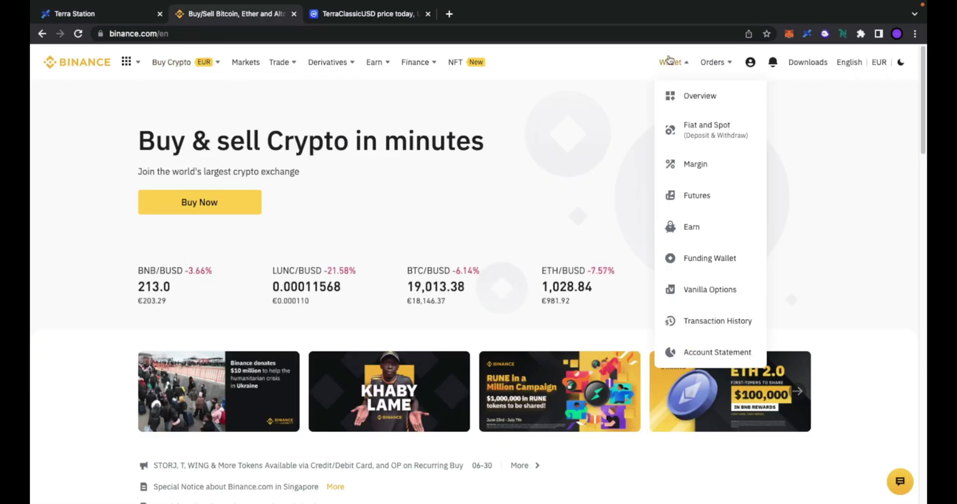
pyautogui.click(697, 135)
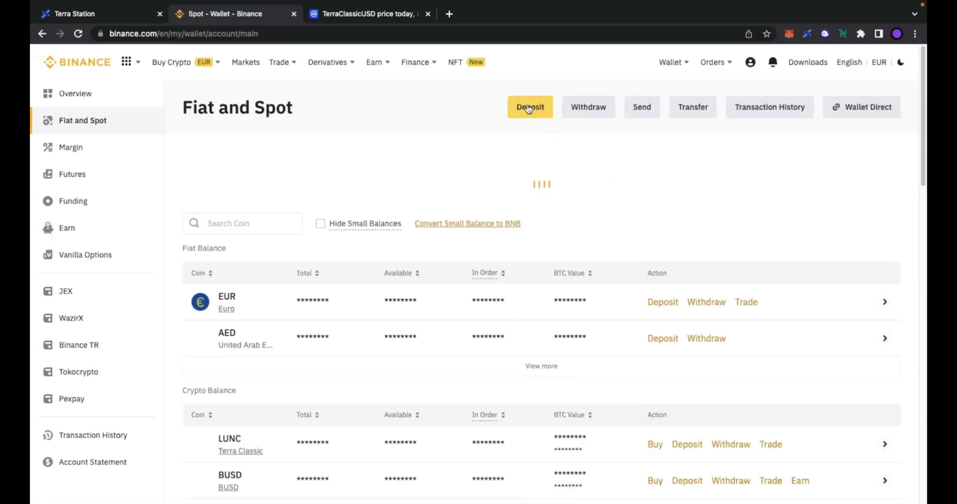
pyautogui.click(528, 108)
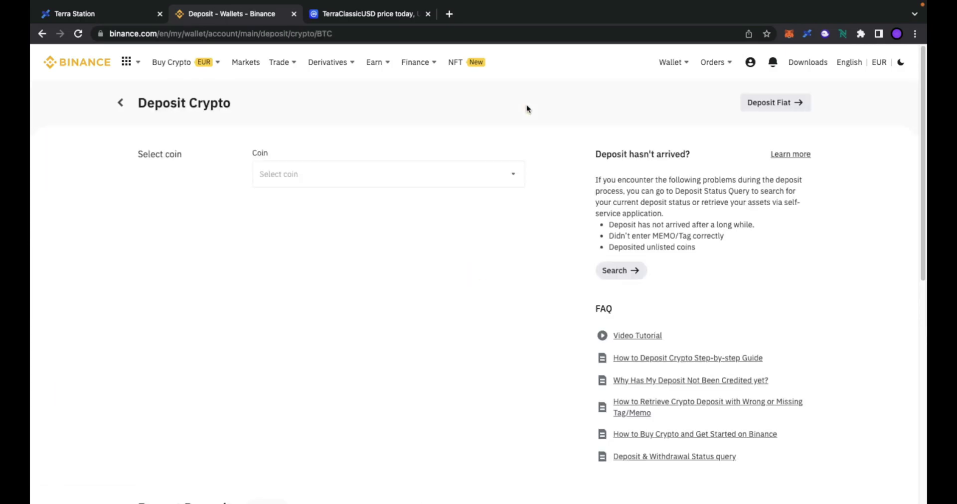
# Step: Choose USTC (TerraClassicUSD) as the coin to deposit and LUNC (Terra Classic) as the deposit network
pyautogui.click(394, 179)
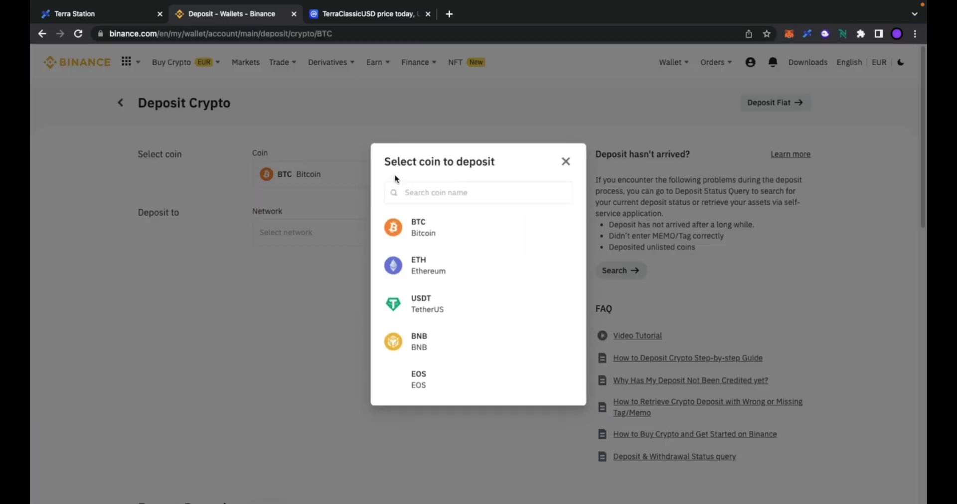
pyautogui.click(438, 193)
pyautogui.write('ust')
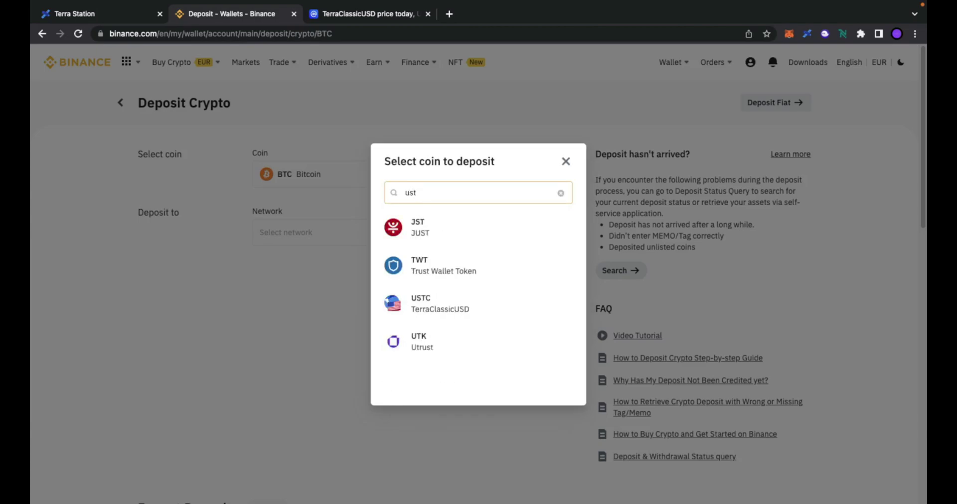
pyautogui.click(445, 299)
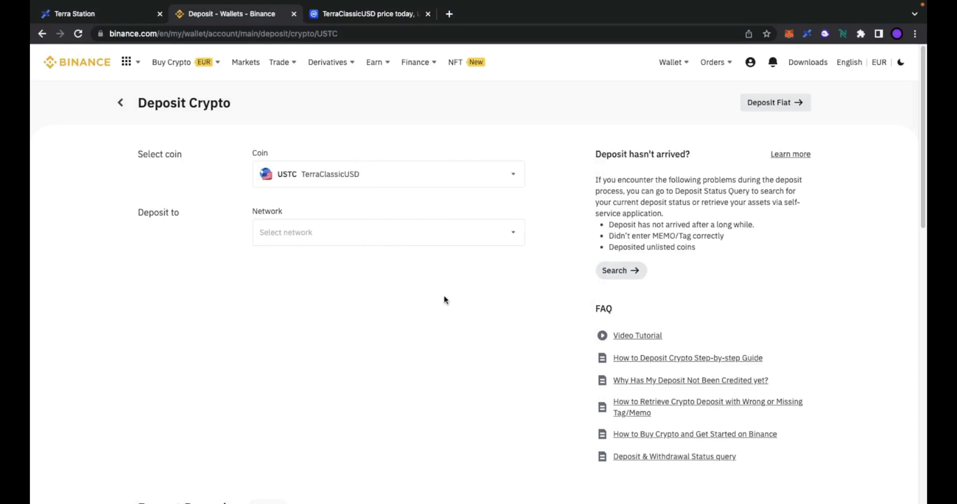
pyautogui.click(388, 238)
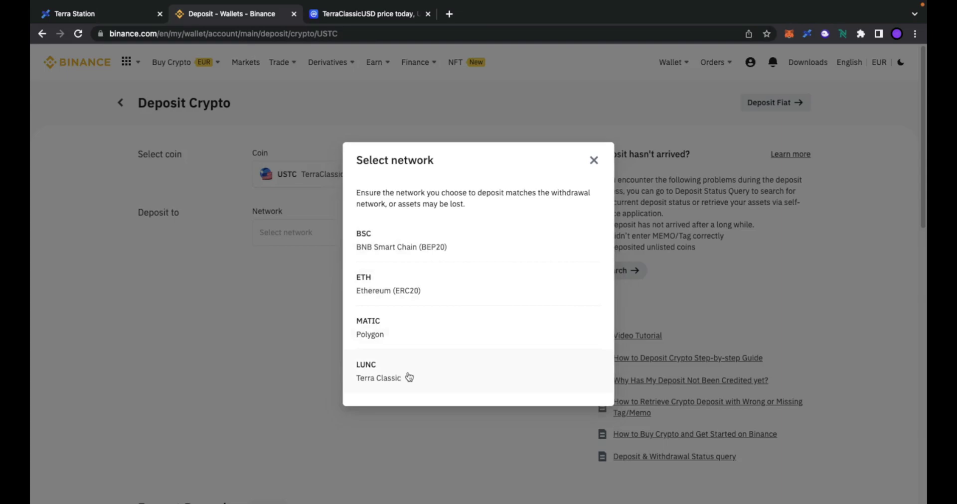
pyautogui.click(409, 377)
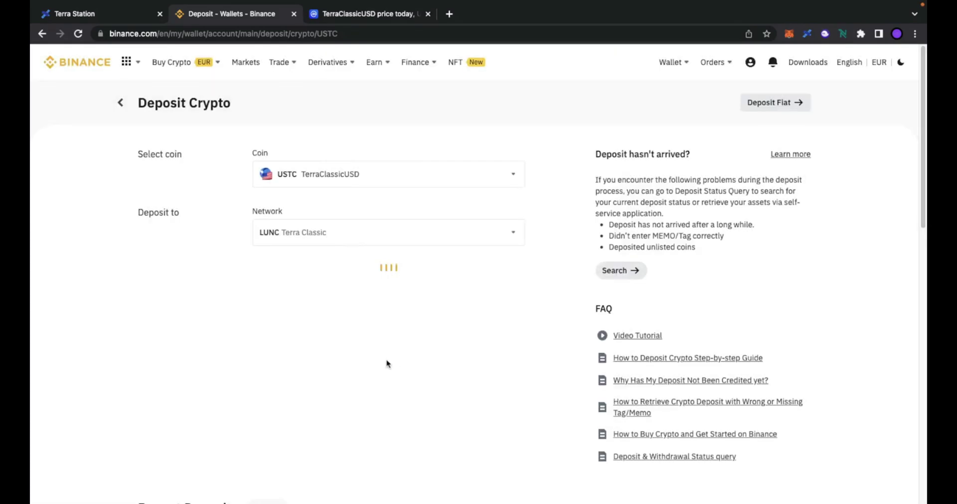
pyautogui.scroll(-1, 240, 299)
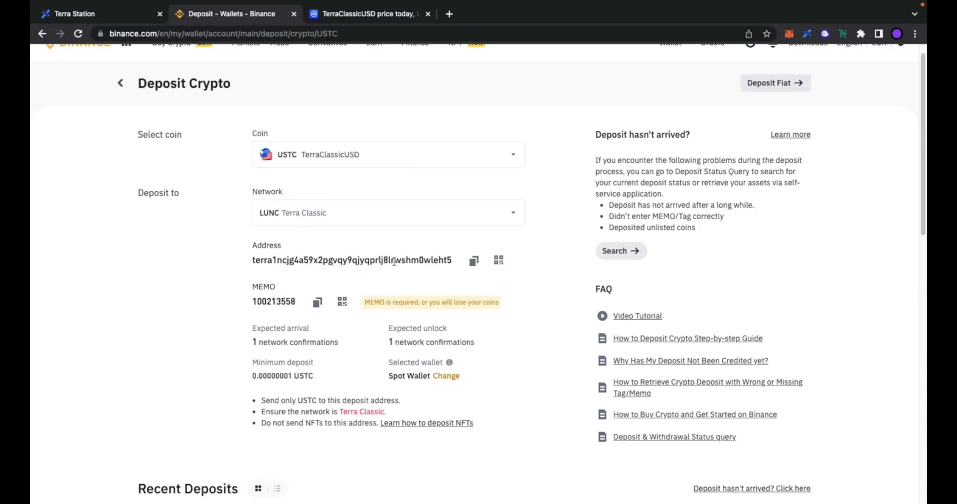
# Step: Start a USTC transfer in Terra Station with the Binance deposit address as recipient and the full available 298.473123 USTC as amount
pyautogui.click(105, 16)
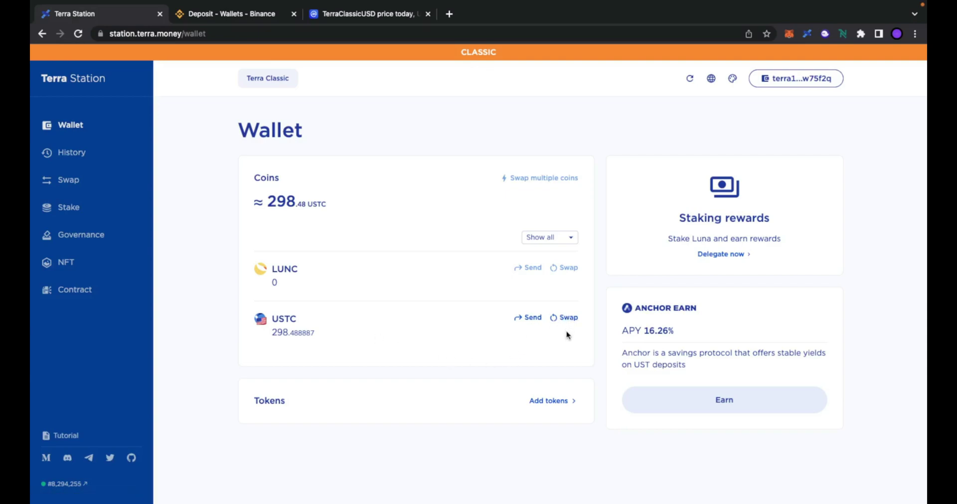
pyautogui.click(528, 319)
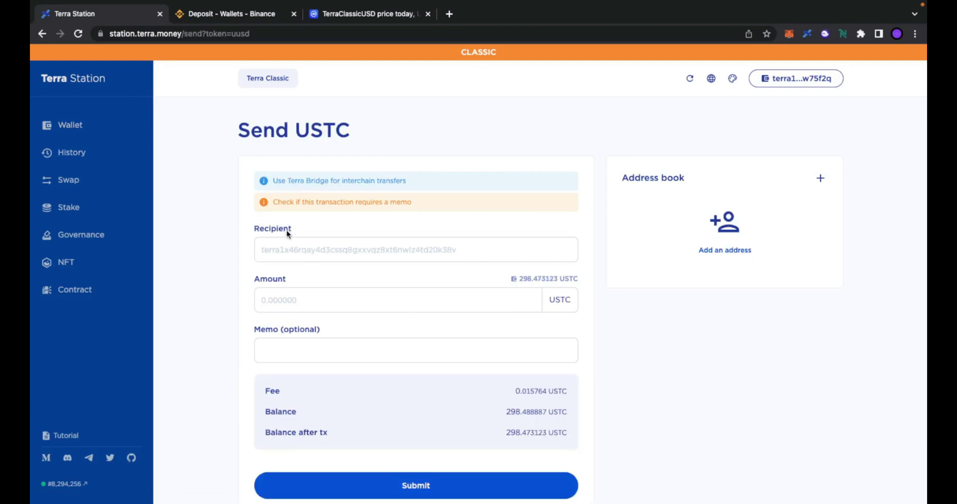
pyautogui.click(243, 17)
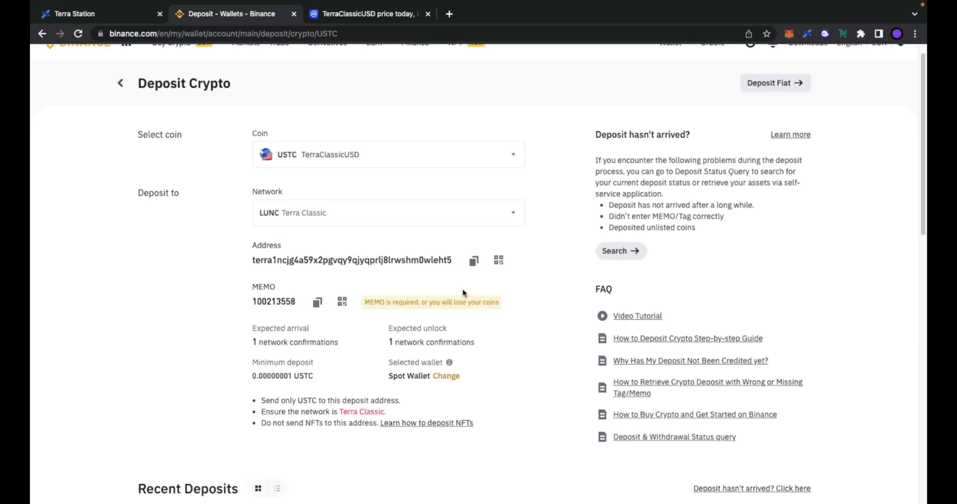
pyautogui.click(474, 261)
pyautogui.click(121, 17)
pyautogui.rightClick(281, 246)
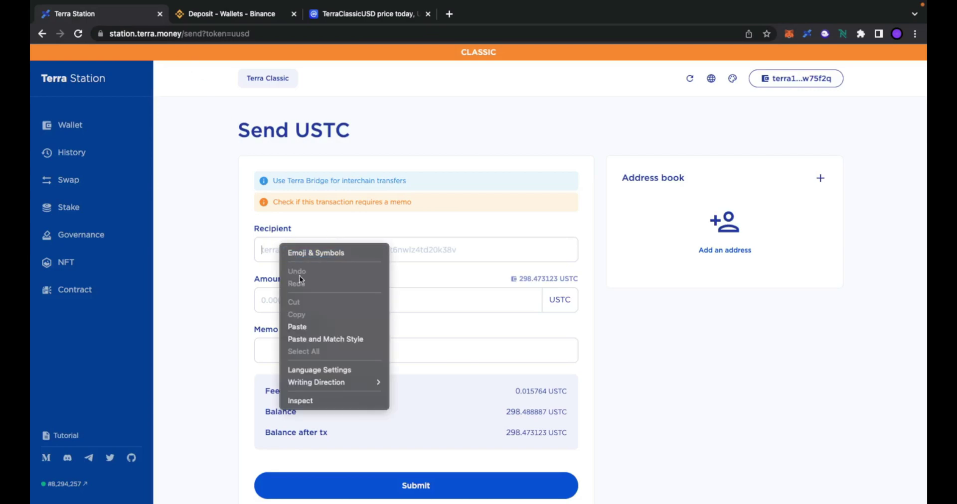
pyautogui.click(303, 325)
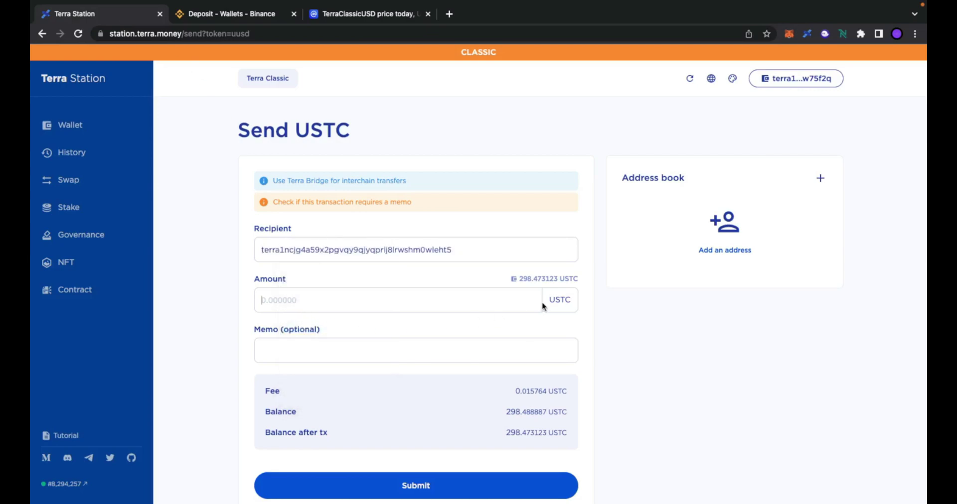
pyautogui.click(551, 285)
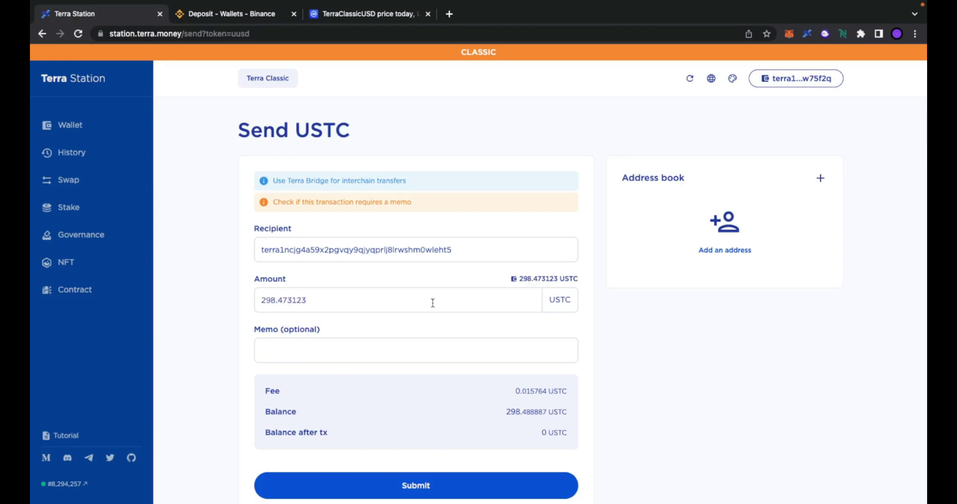
pyautogui.scroll(-1, 493, 277)
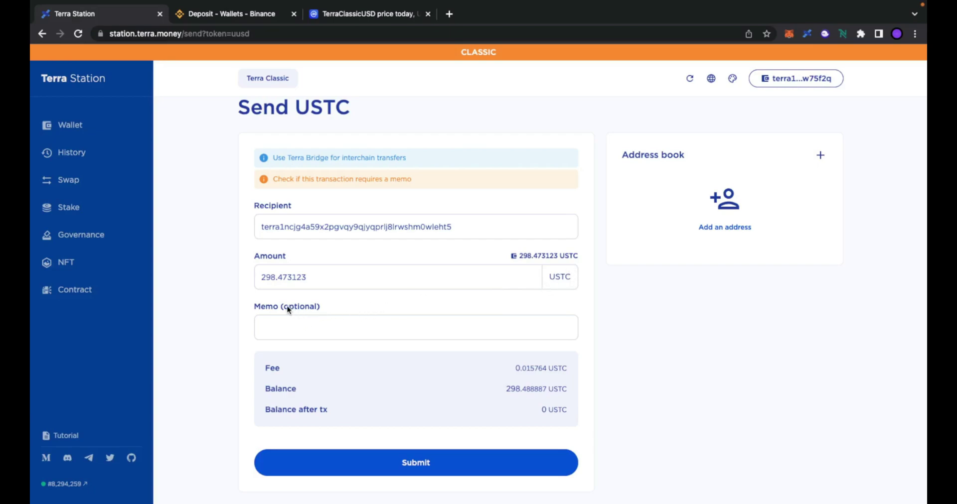
# Step: Copy the required deposit memo from the Binance deposit page and enter it as the memo of the USTC transfer in Terra Station
pyautogui.click(247, 14)
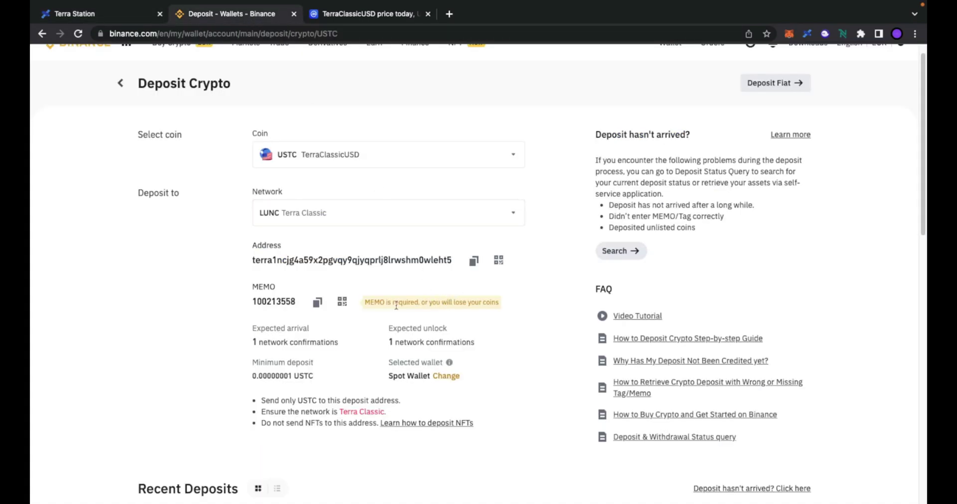
pyautogui.click(317, 304)
pyautogui.click(121, 13)
pyautogui.rightClick(304, 334)
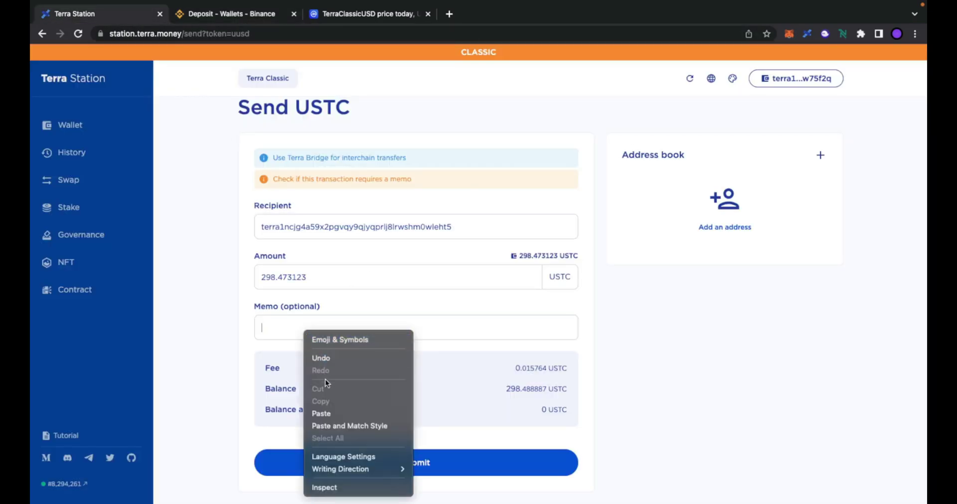
pyautogui.click(327, 410)
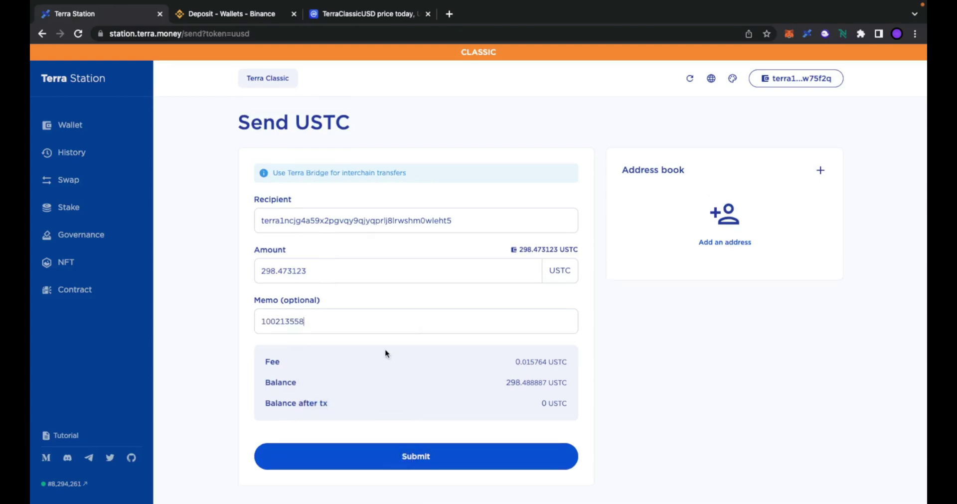
# Step: Submit the 298.473123 USTC transfer, post it from the wallet's approval window, and return to the wallet overview
pyautogui.click(433, 455)
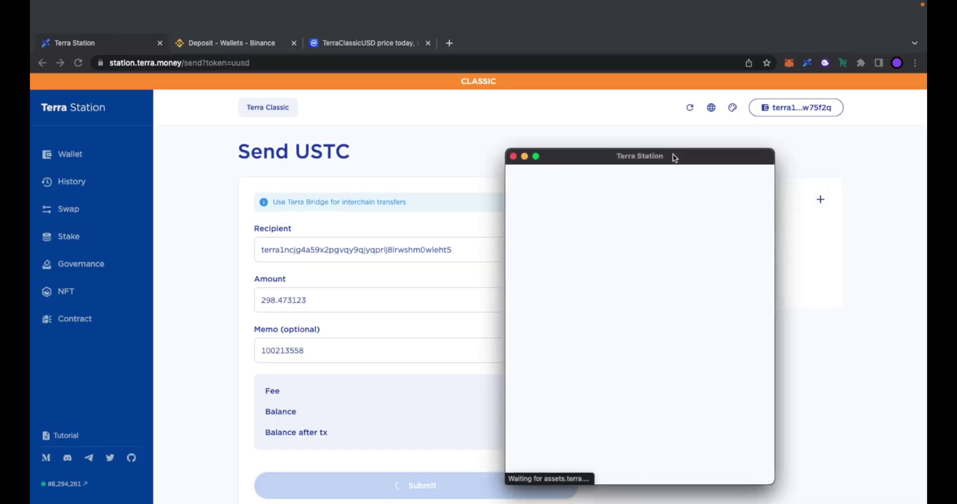
pyautogui.moveTo(680, 156); pyautogui.dragTo(551, 124)
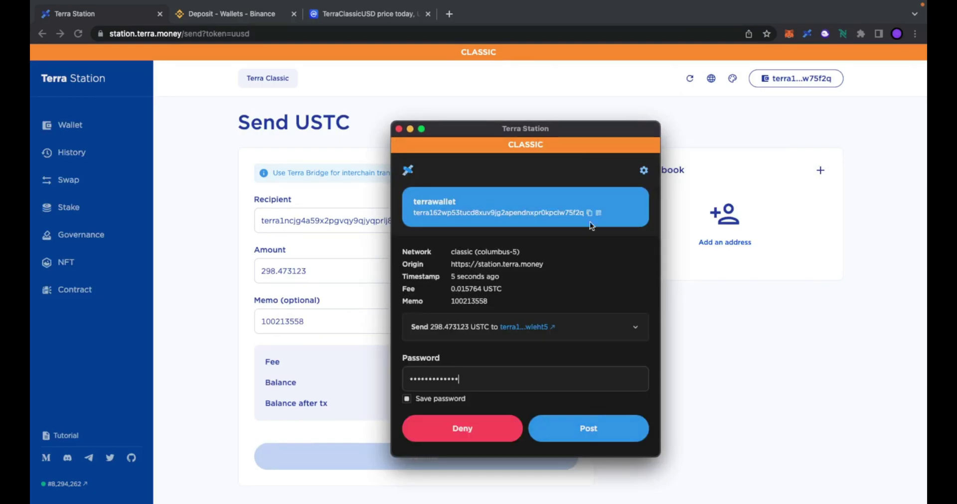
pyautogui.moveTo(557, 130); pyautogui.dragTo(542, 114)
pyautogui.click(589, 417)
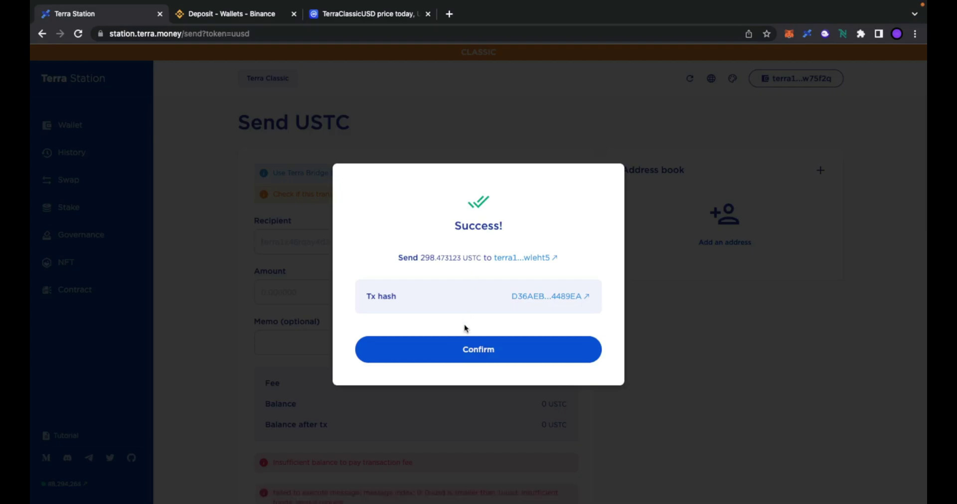
pyautogui.click(465, 350)
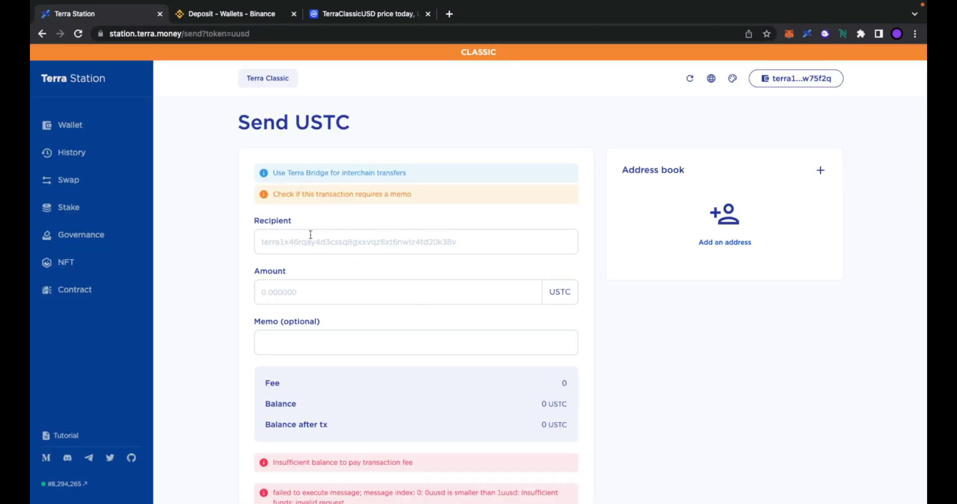
pyautogui.click(69, 127)
# Step: Switch to Binance, open its home page and clear the pending notification about the USTC deposit
pyautogui.click(216, 15)
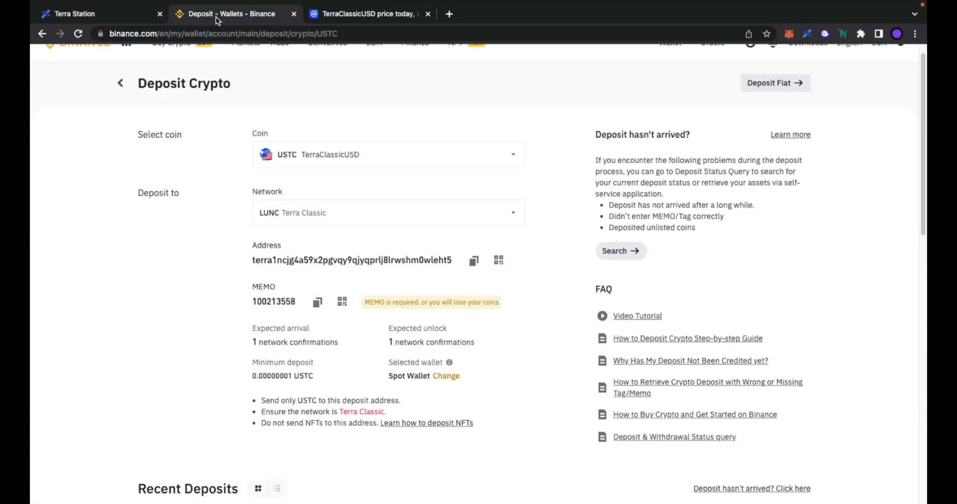
pyautogui.scroll(1, 551, 156)
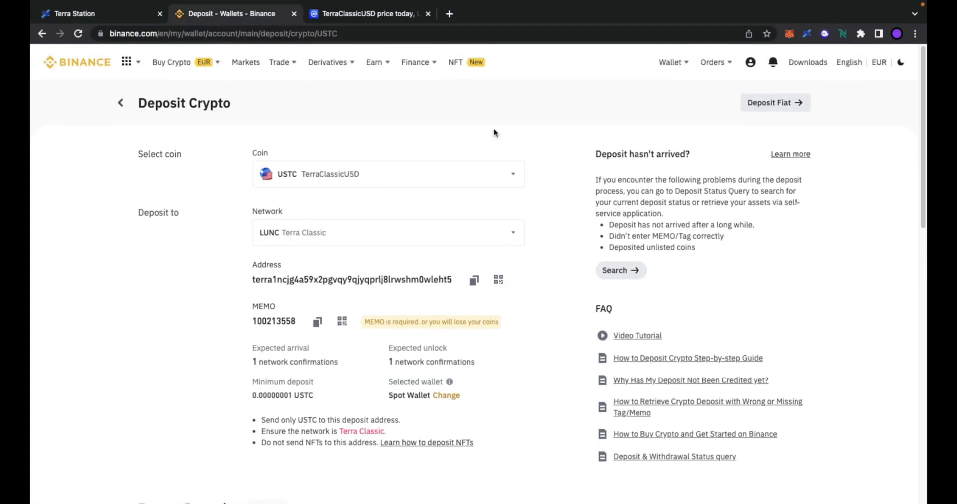
pyautogui.click(107, 67)
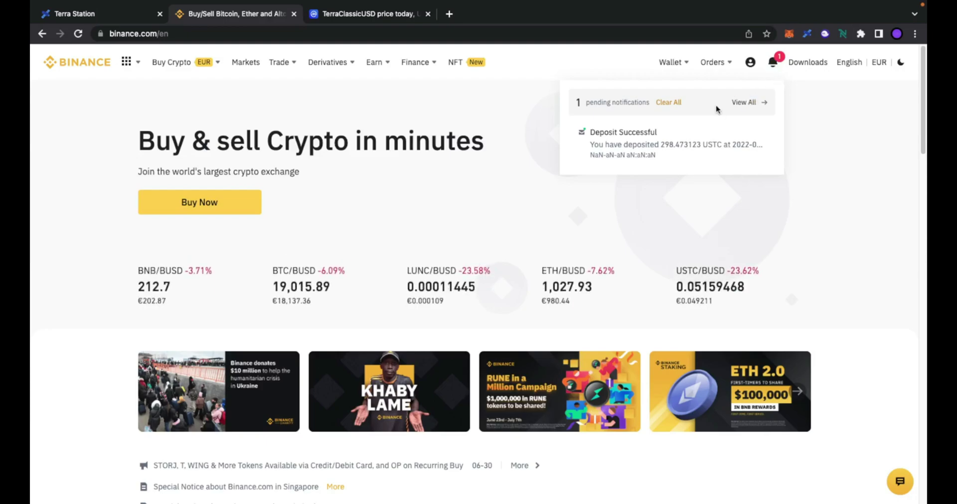
pyautogui.click(677, 103)
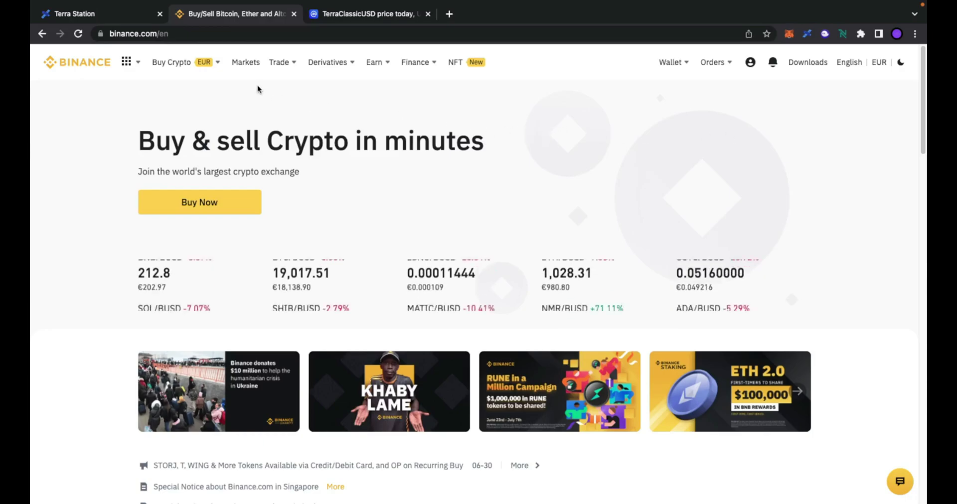
# Step: Open spot trading, search the pairs for "ust" and choose the USTC/BUSD market
pyautogui.moveTo(289, 65)
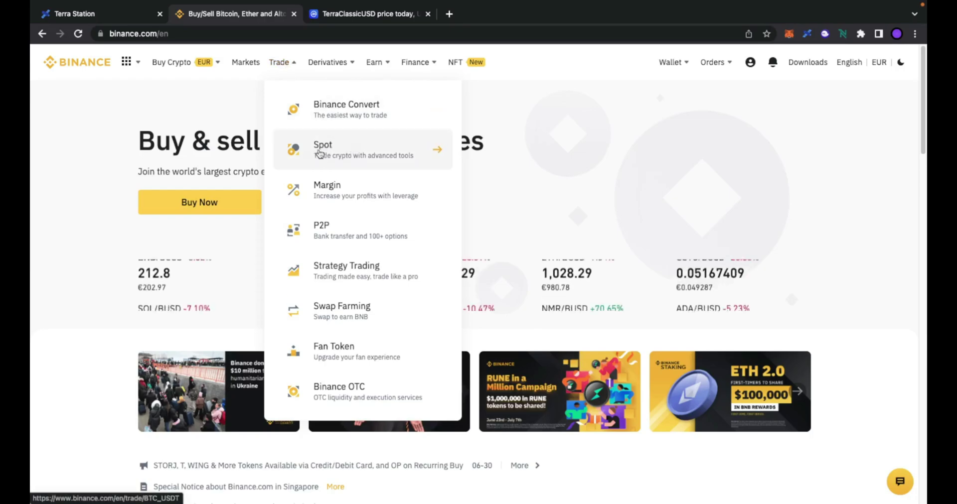
pyautogui.click(356, 157)
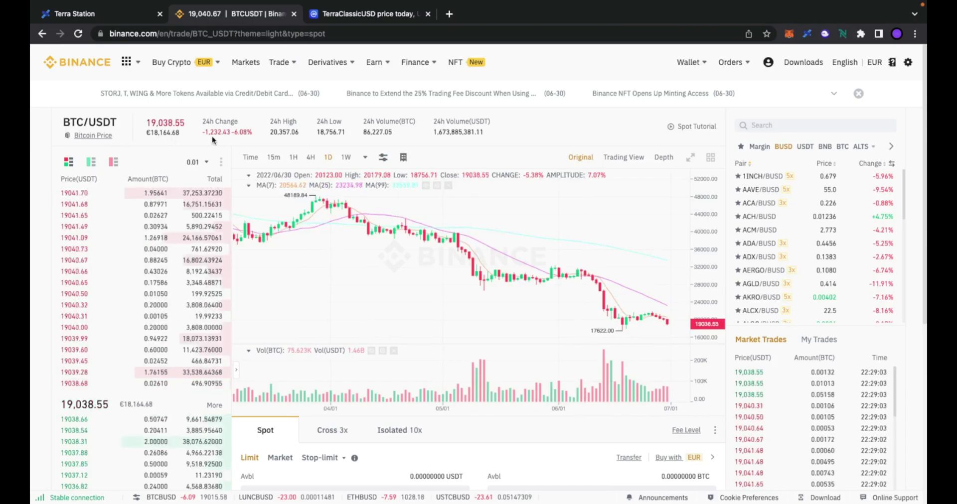
pyautogui.click(774, 124)
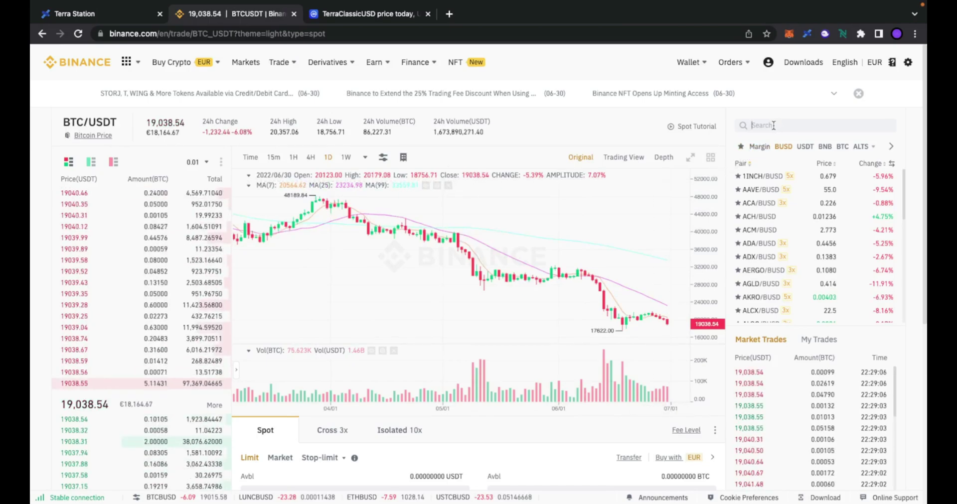
pyautogui.write('u')
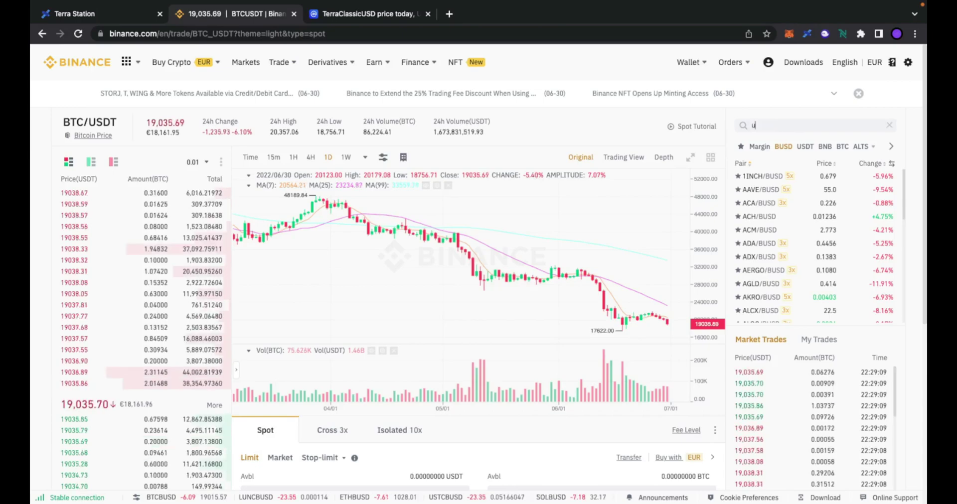
pyautogui.write('st')
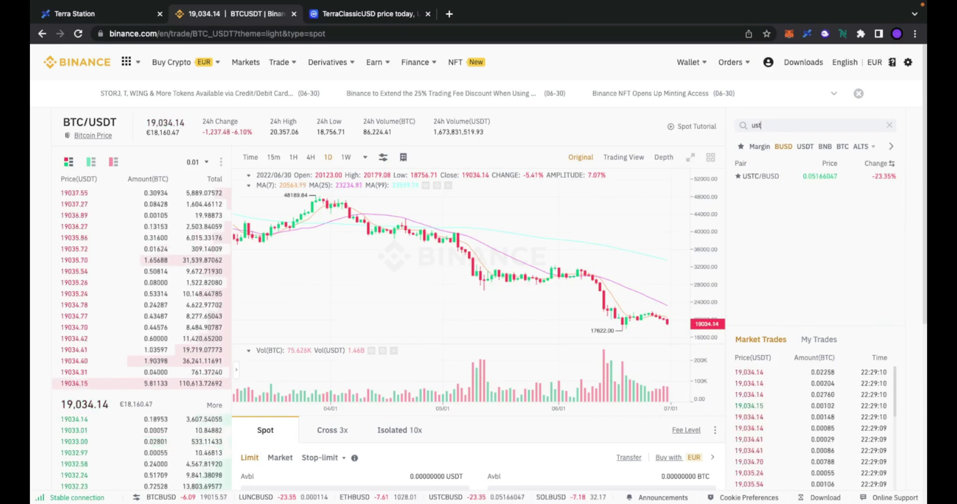
pyautogui.click(767, 180)
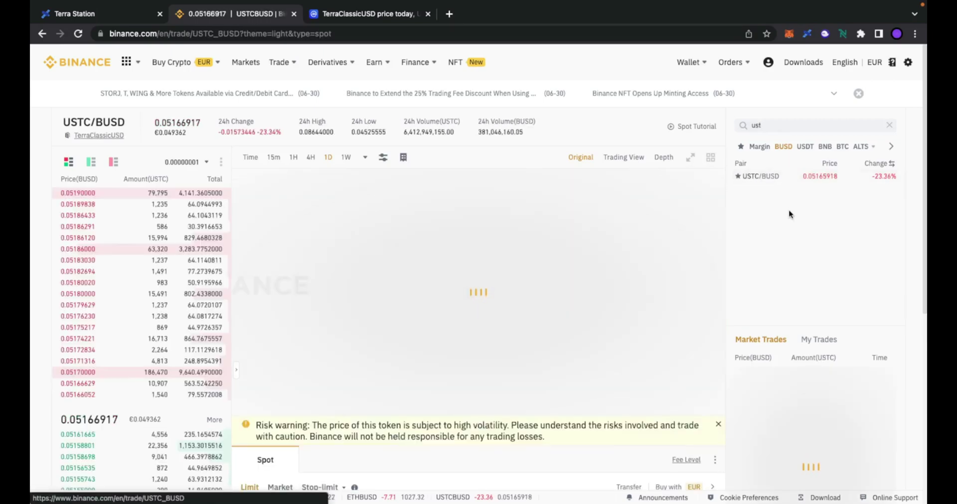
# Step: Place a limit sell order for 298 USTC, the full available amount, at a price of 0.05166917 BUSD
pyautogui.scroll(-3, 784, 215)
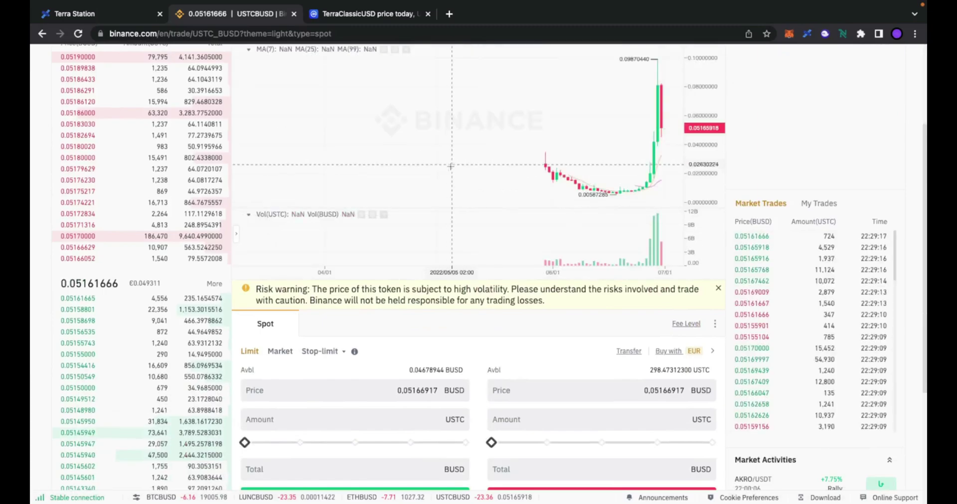
pyautogui.scroll(-2, 481, 289)
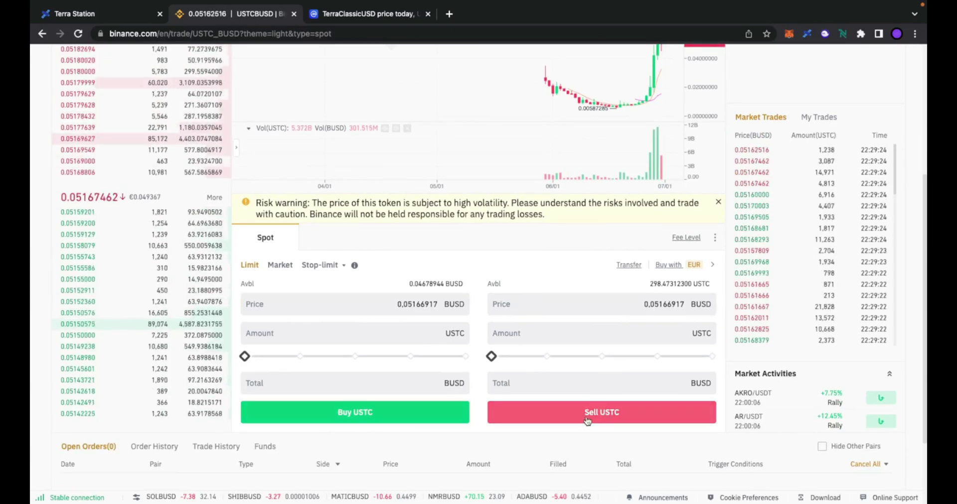
pyautogui.moveTo(492, 357); pyautogui.dragTo(713, 356)
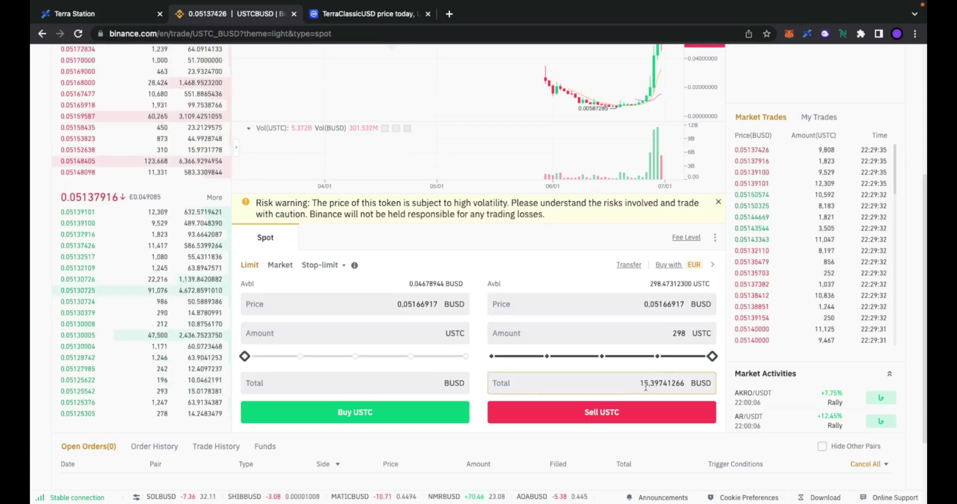
pyautogui.moveTo(712, 357); pyautogui.dragTo(591, 356)
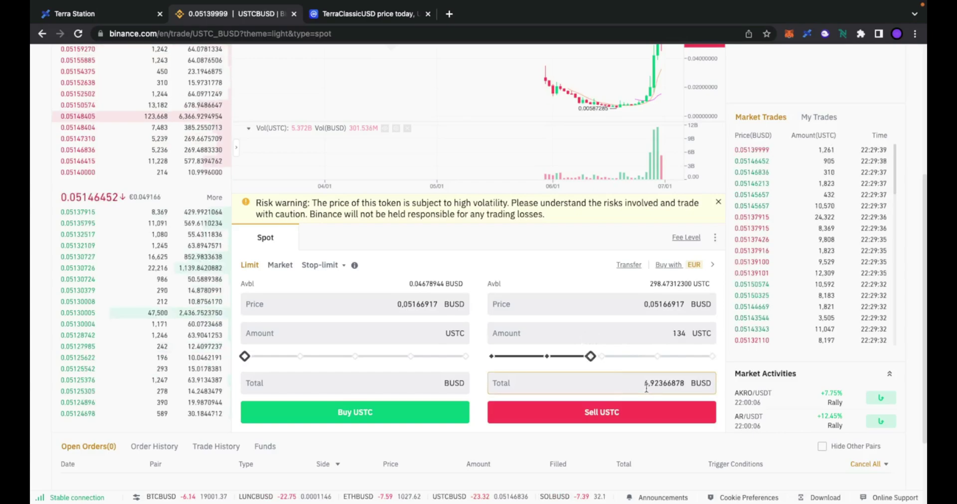
pyautogui.click(615, 416)
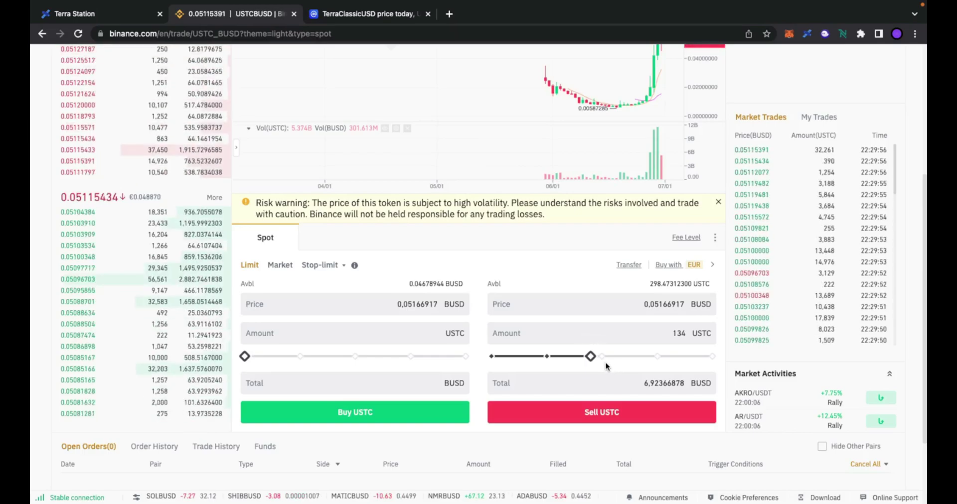
pyautogui.moveTo(591, 356)
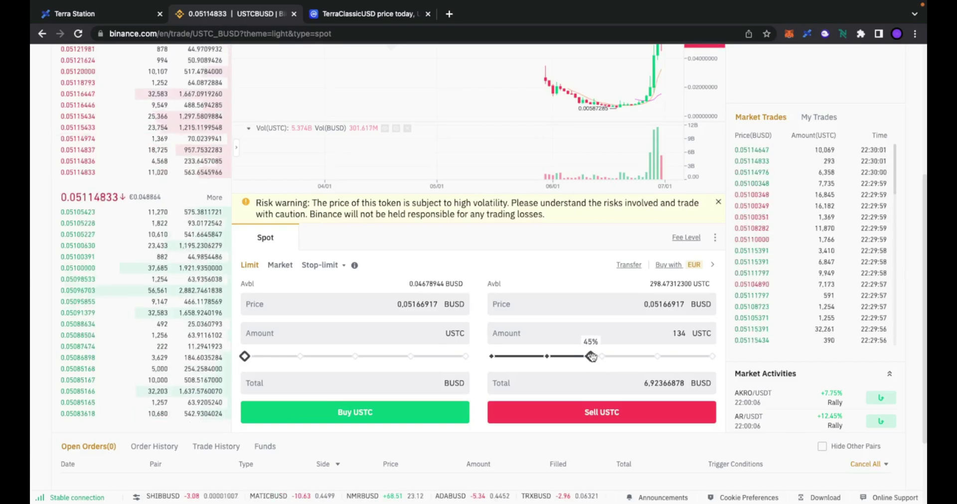
pyautogui.moveTo(591, 356); pyautogui.dragTo(642, 356)
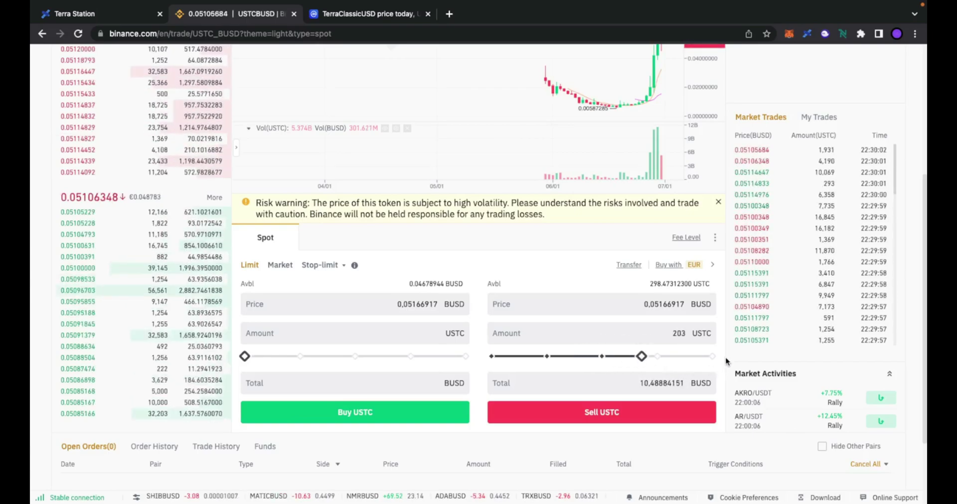
pyautogui.moveTo(642, 356); pyautogui.dragTo(712, 357)
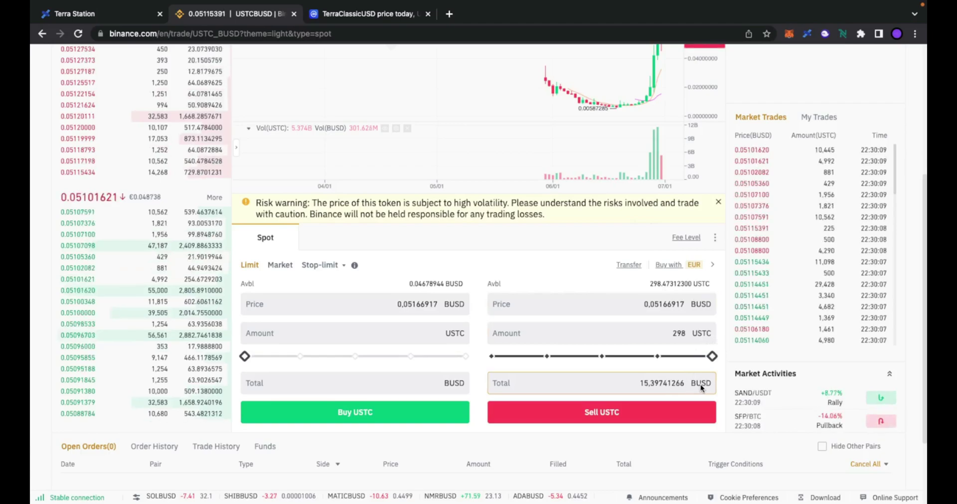
pyautogui.click(603, 414)
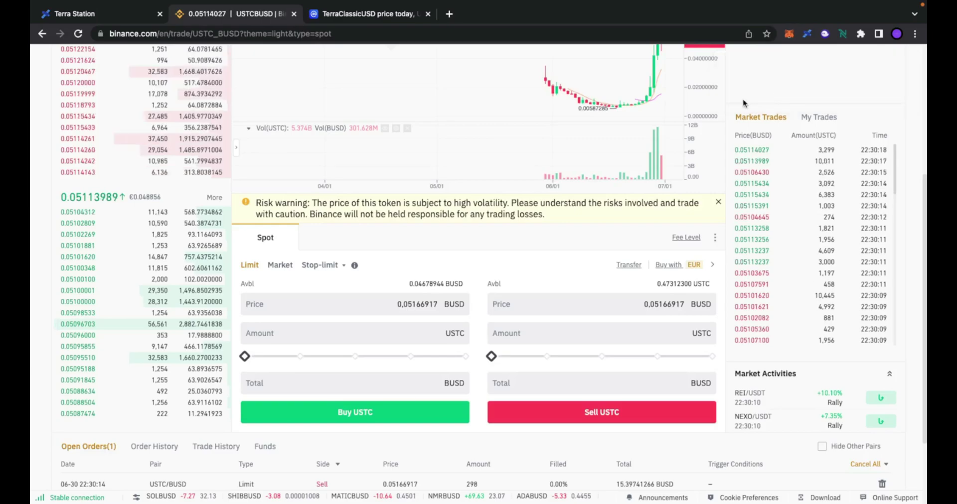
# Step: Search the trading pairs for "lunc" and open the LUNC/BUSD market
pyautogui.scroll(5, 780, 103)
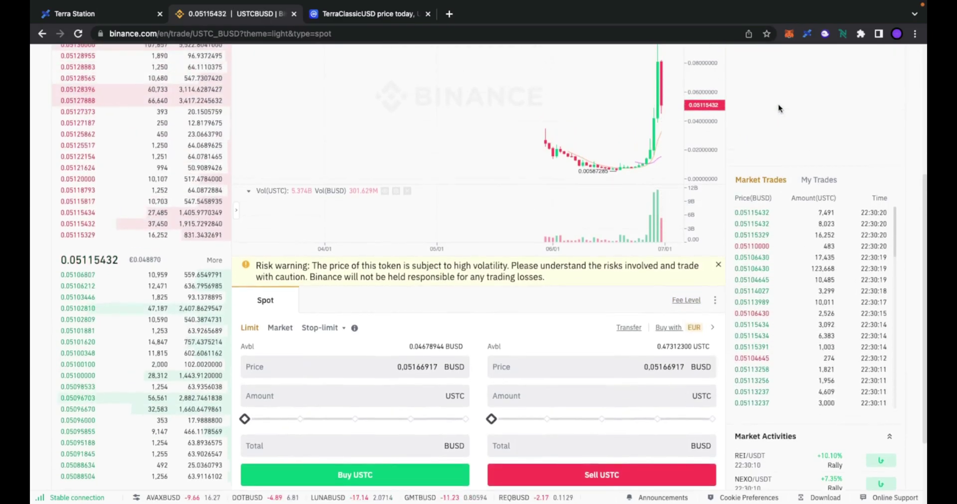
pyautogui.click(776, 125)
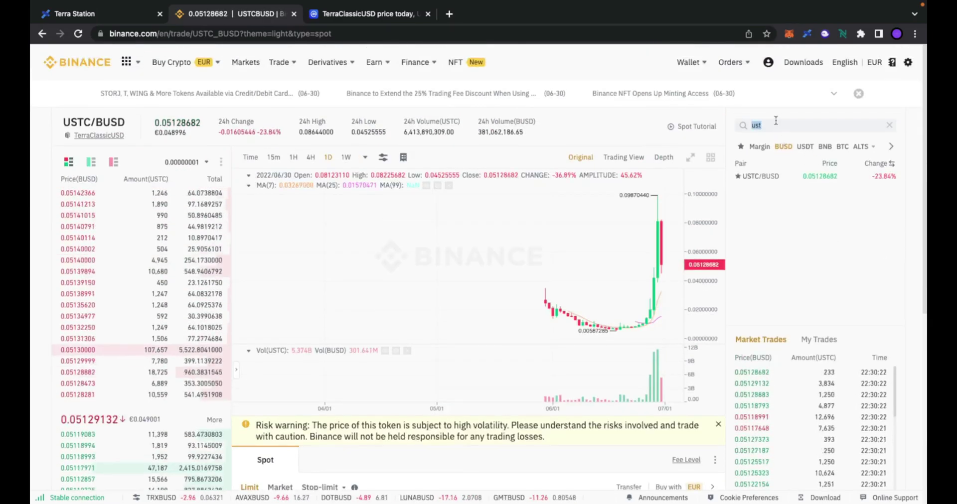
pyautogui.press('BackSpace')
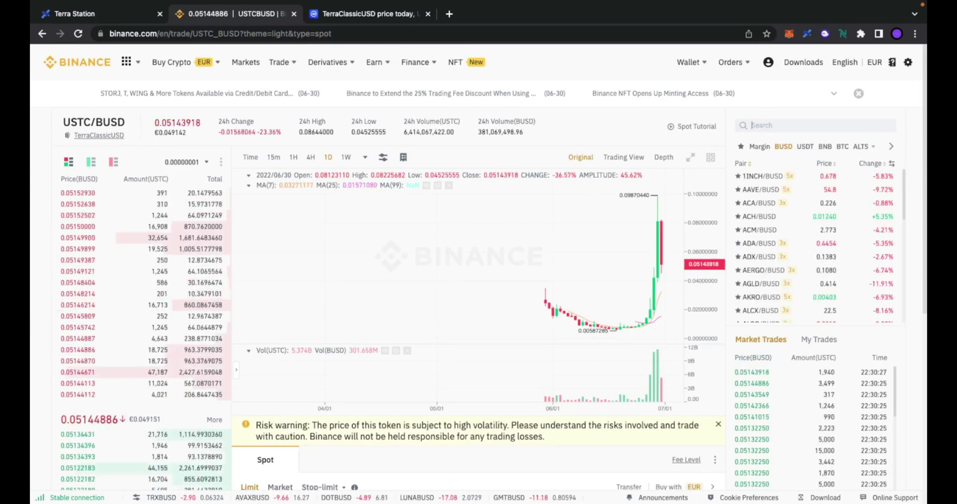
pyautogui.write('lunm')
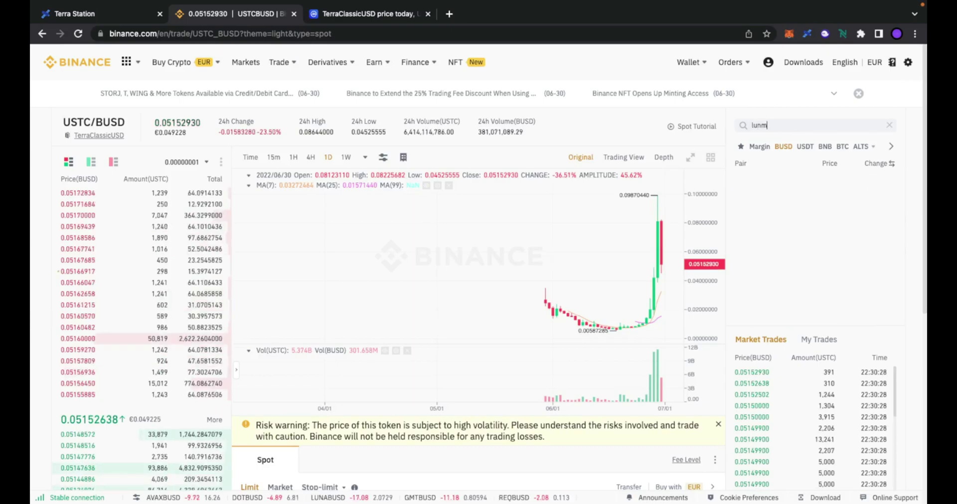
pyautogui.press('BackSpace')
pyautogui.write('c')
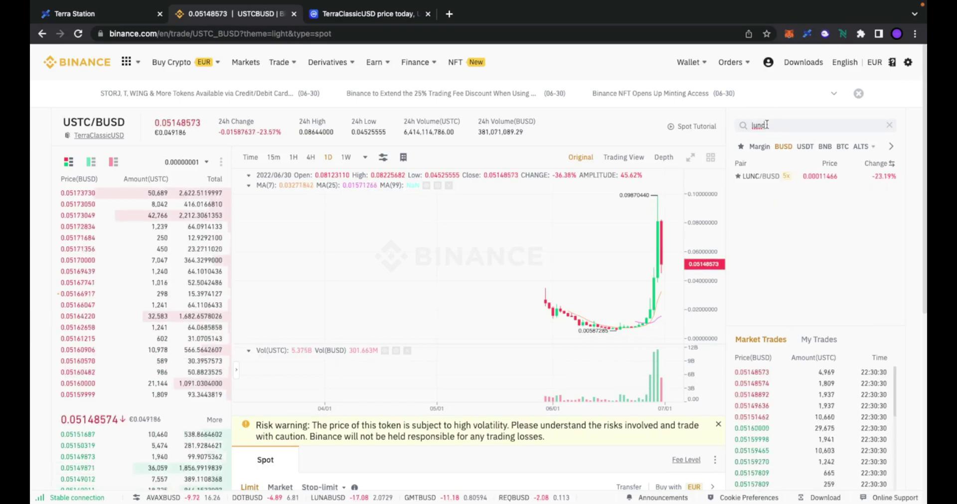
pyautogui.click(762, 183)
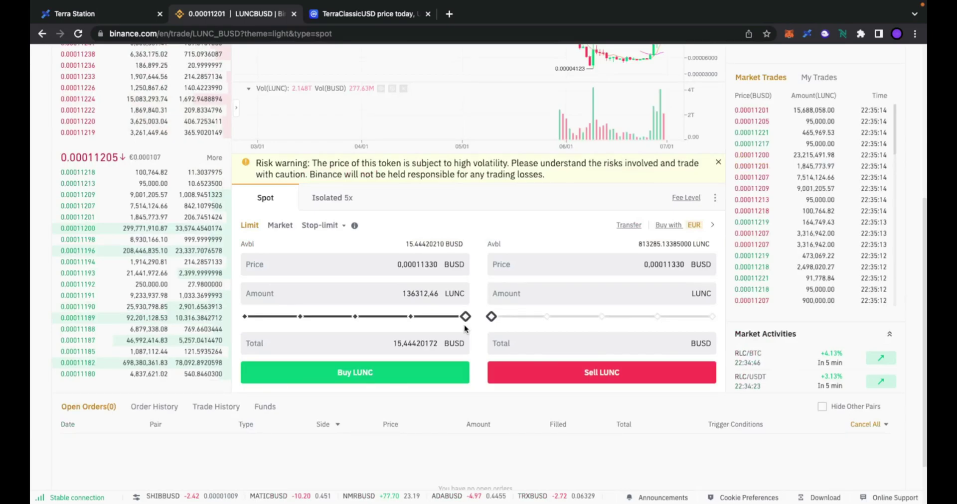
# Step: Place a limit buy order for 136312.46 LUNC at 0.00011330 BUSD, using the full available BUSD balance
pyautogui.click(346, 382)
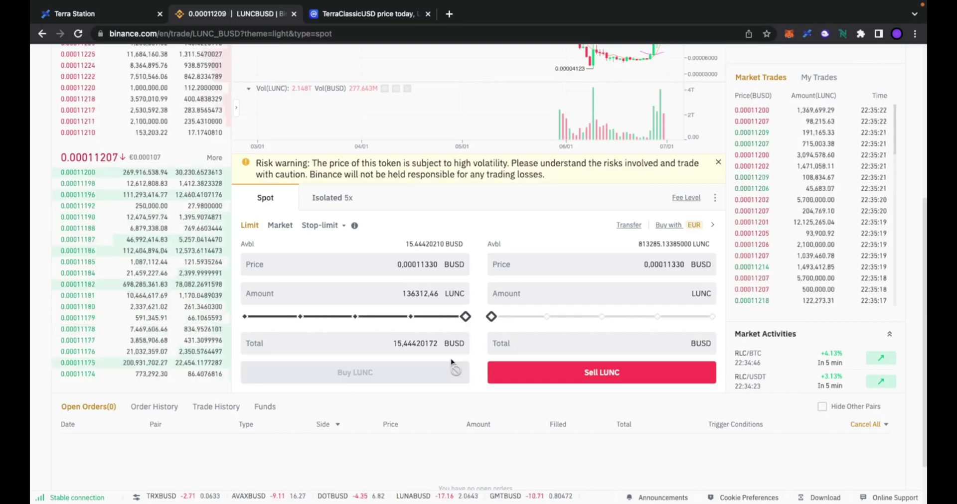
pyautogui.scroll(2, 598, 225)
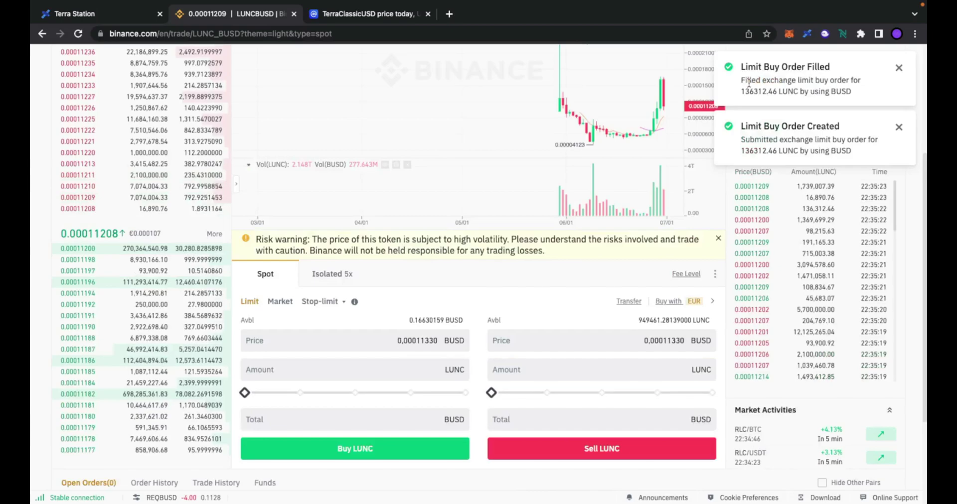